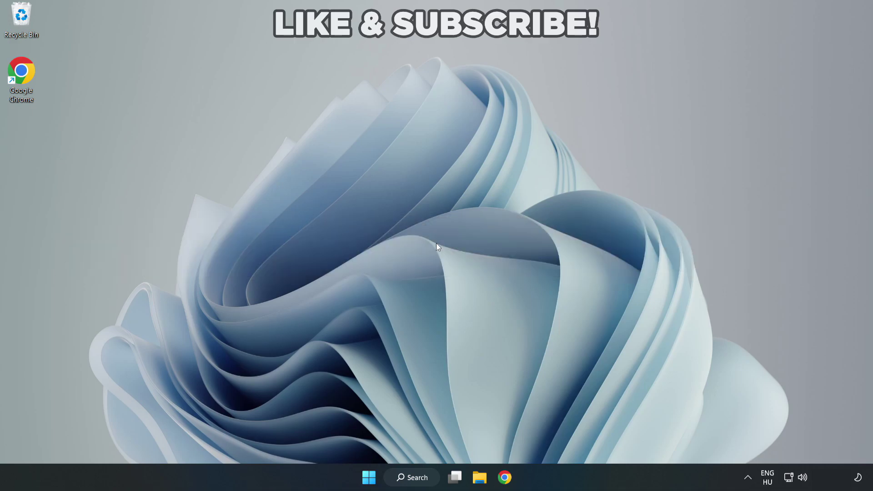
Step: Search Windows for 'device manager' to find the Device Manager best match
click(418, 477)
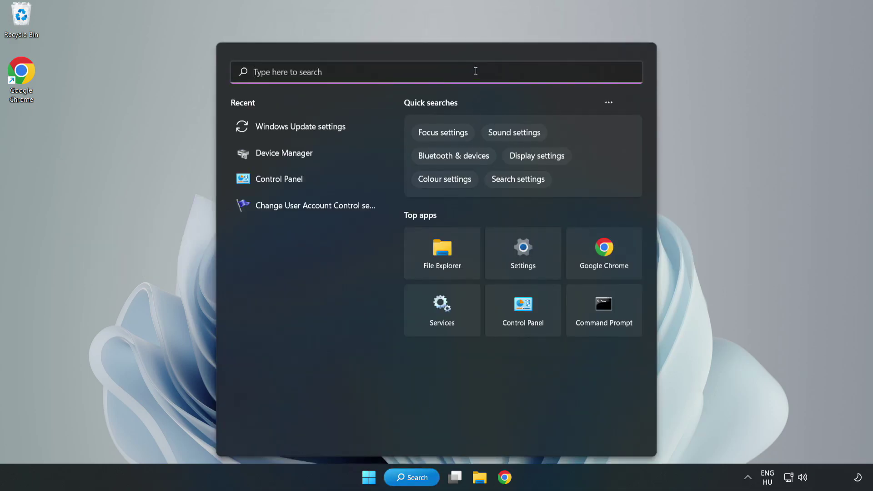
text(devic)
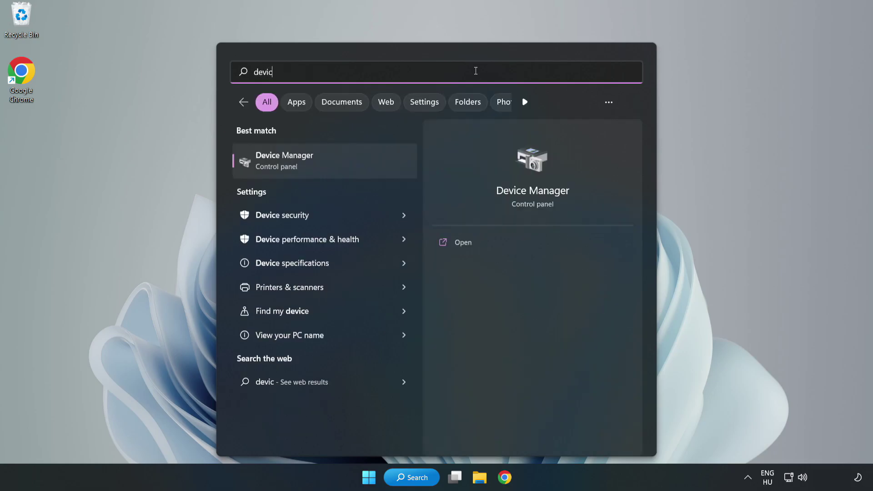
text(e mana)
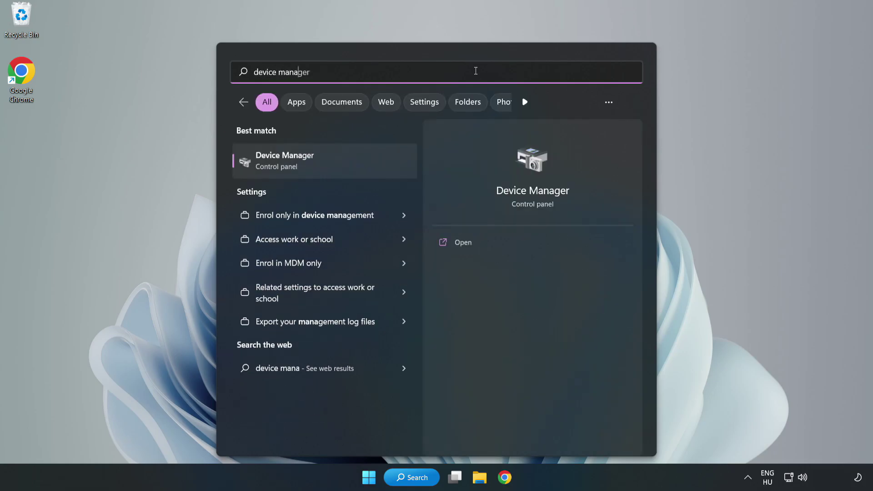
text(ger)
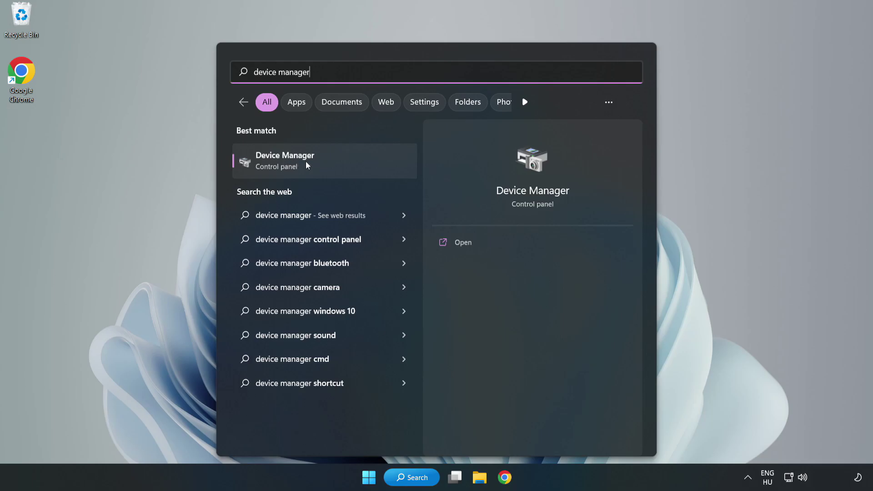
Step: Launch Device Manager, expand Display adapters and bring up actions for VMware SVGA 3D
click(324, 166)
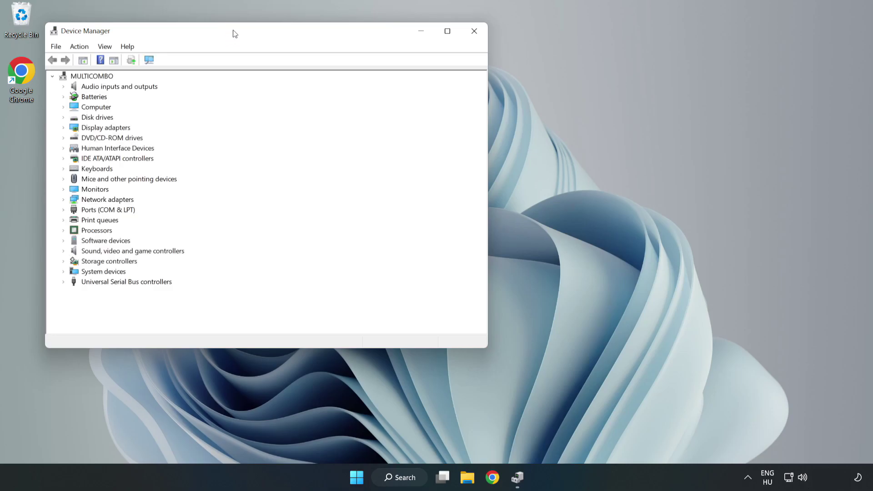
drag(233, 33, 388, 78)
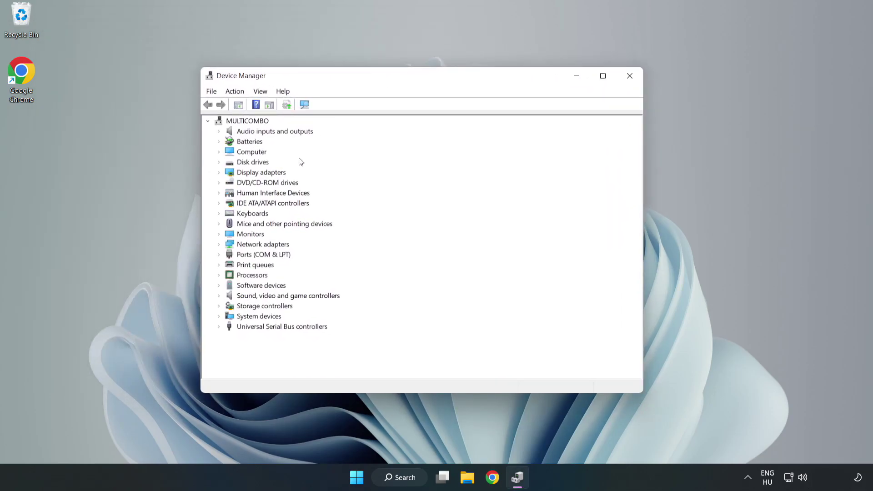
click(239, 174)
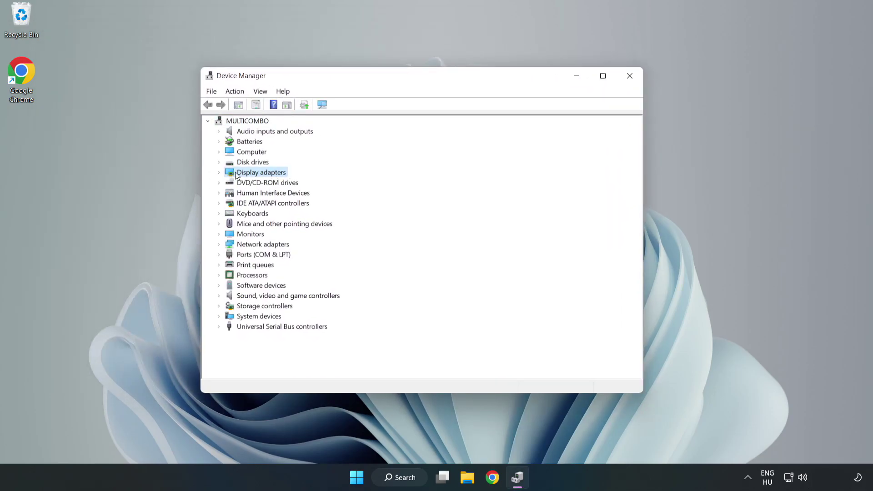
click(220, 173)
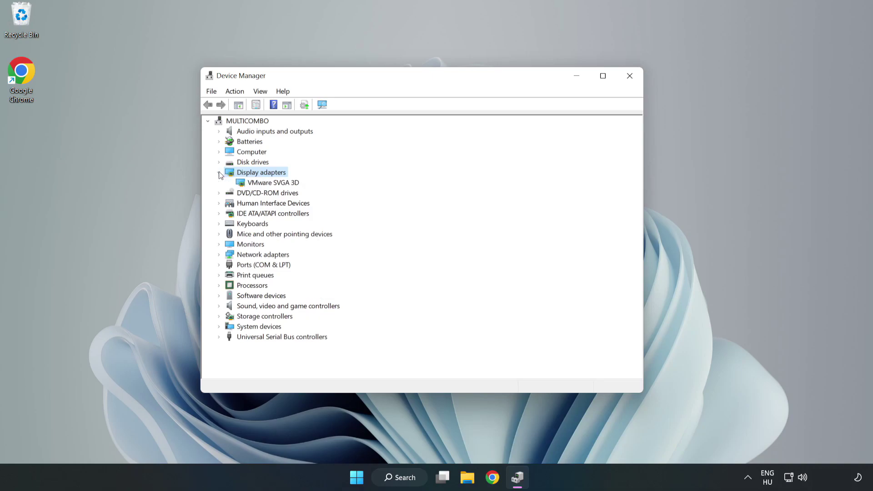
click(273, 183)
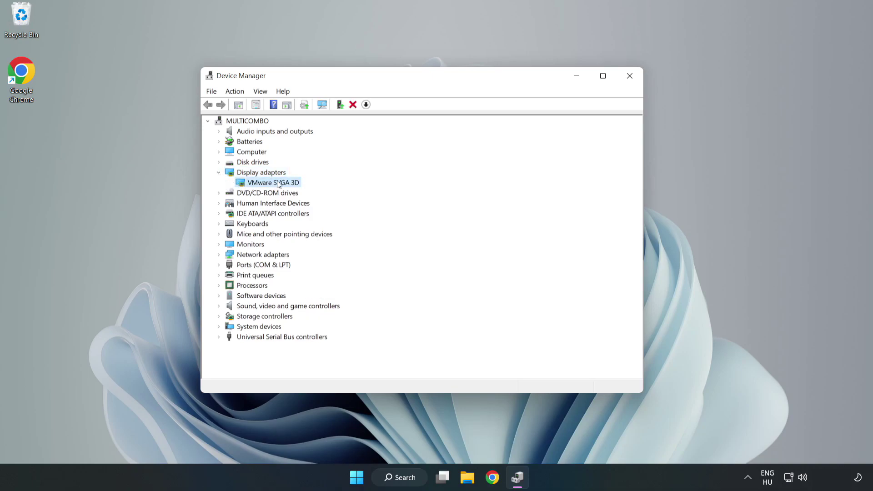
right_click(271, 186)
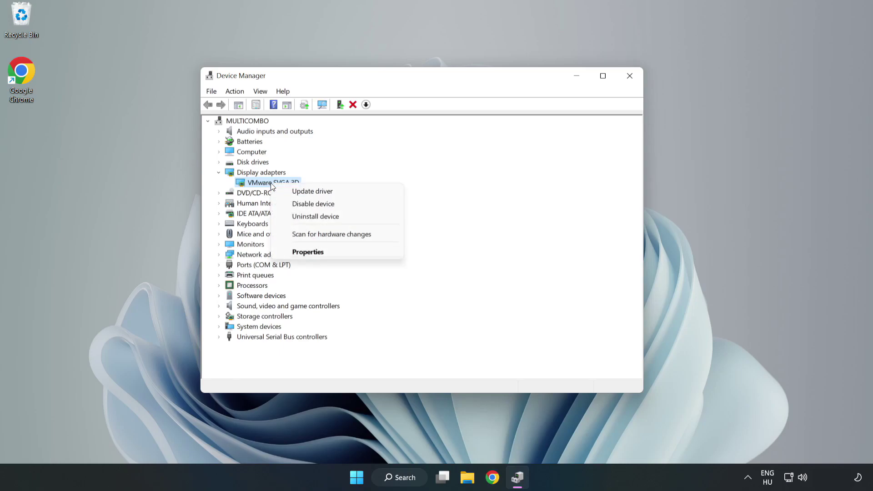
Step: Search automatically for a VMware SVGA 3D driver and close the 'best drivers installed' result
click(337, 193)
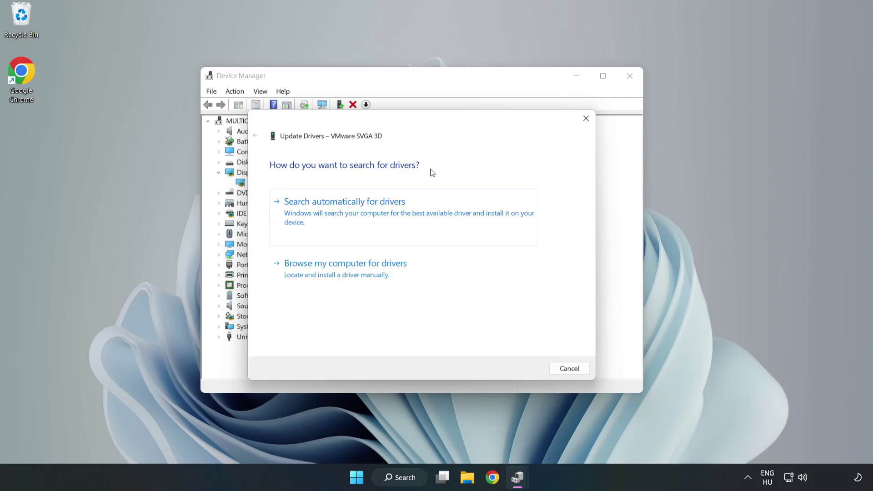
click(346, 213)
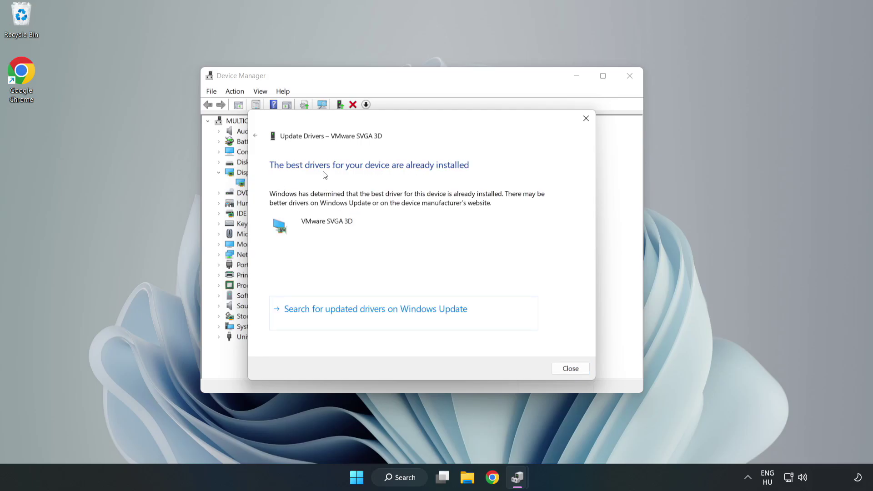
click(572, 370)
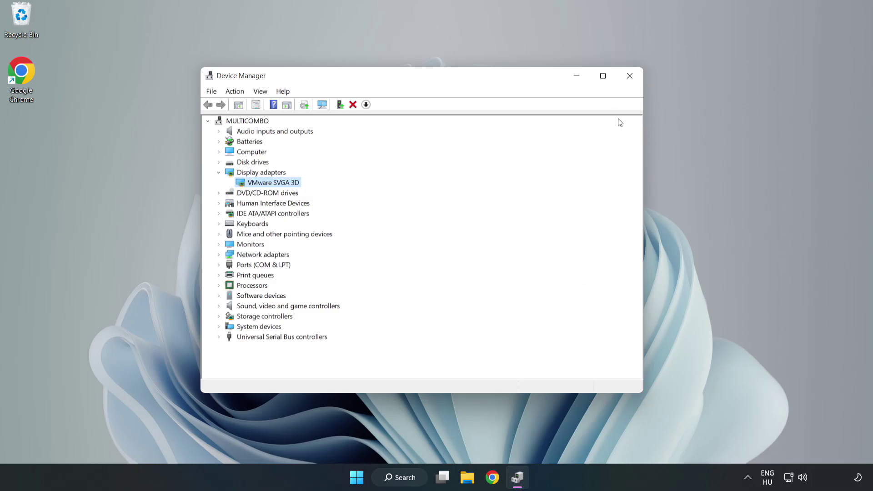
Step: Close Device Manager and open Windows Update settings via a search for 'updates'
click(629, 76)
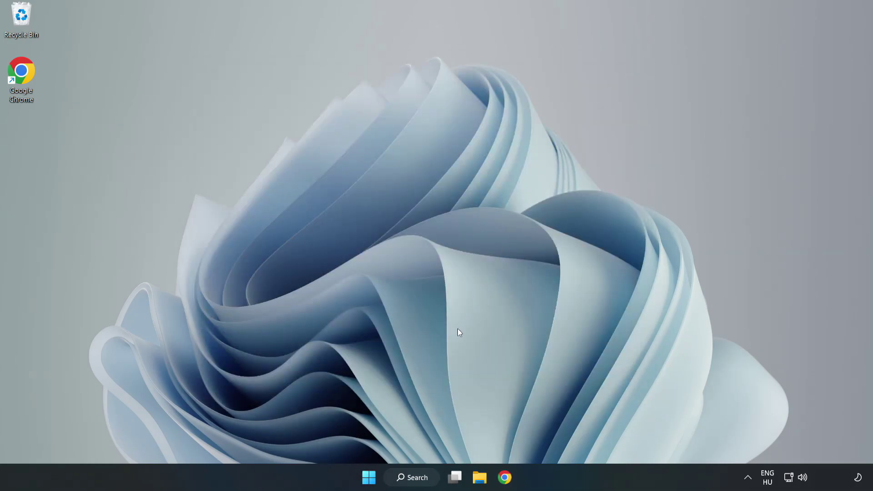
click(417, 479)
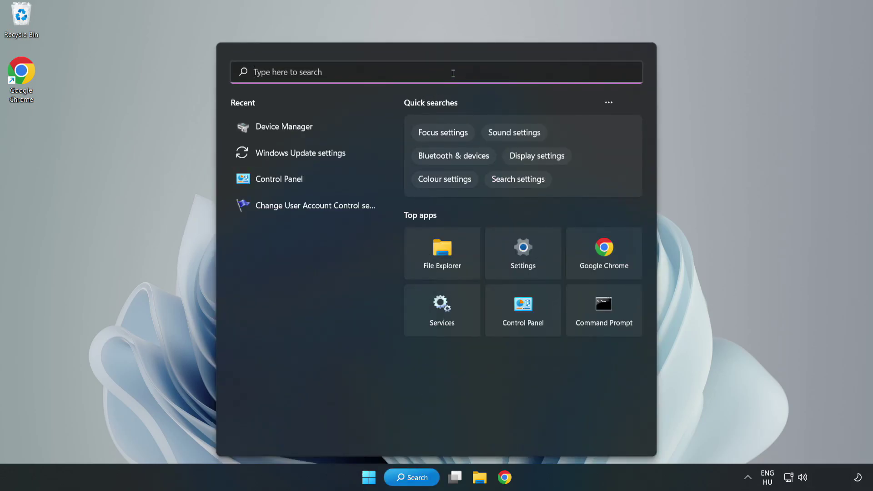
text(update)
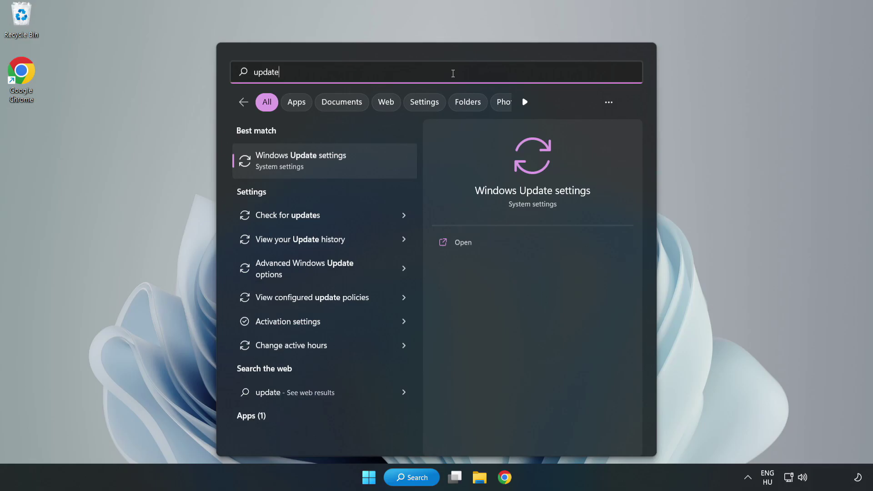
text(s)
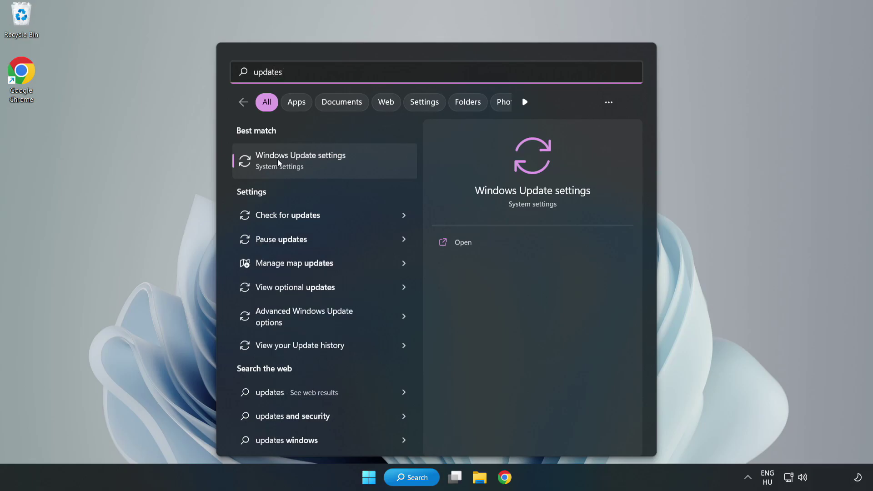
click(310, 162)
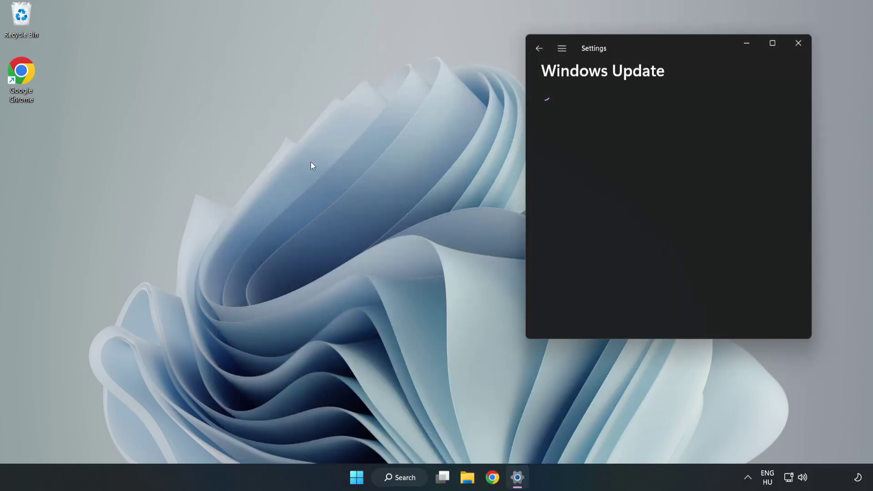
Step: Maximize Settings, check for updates until it reports up to date, then close Settings
click(772, 43)
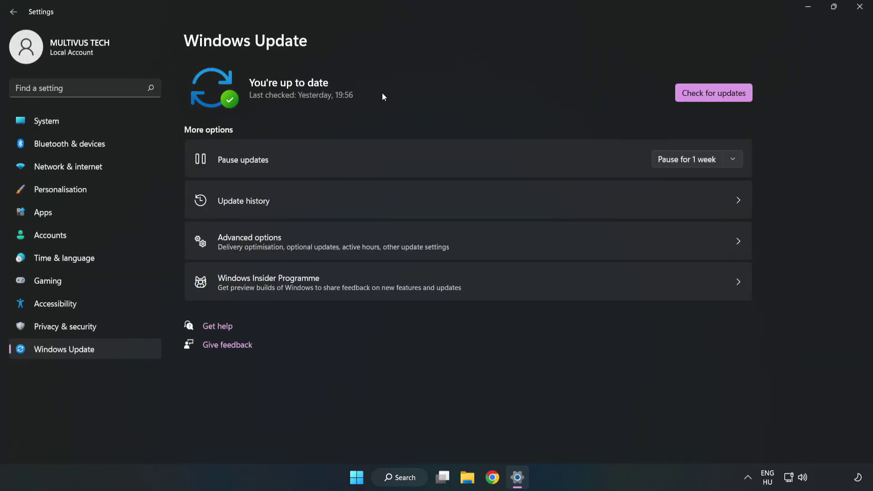
click(717, 94)
click(859, 7)
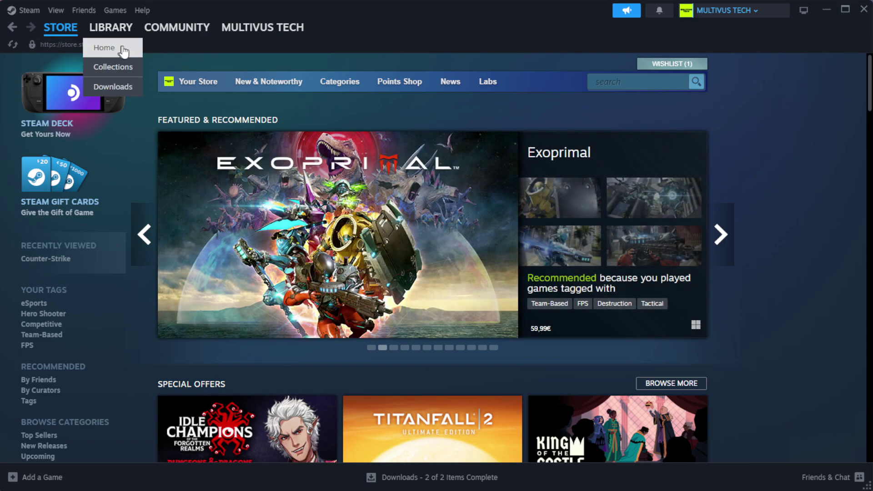
Step: Open Properties for YOUR NOT WORKING GAME from the Steam Library home
click(127, 50)
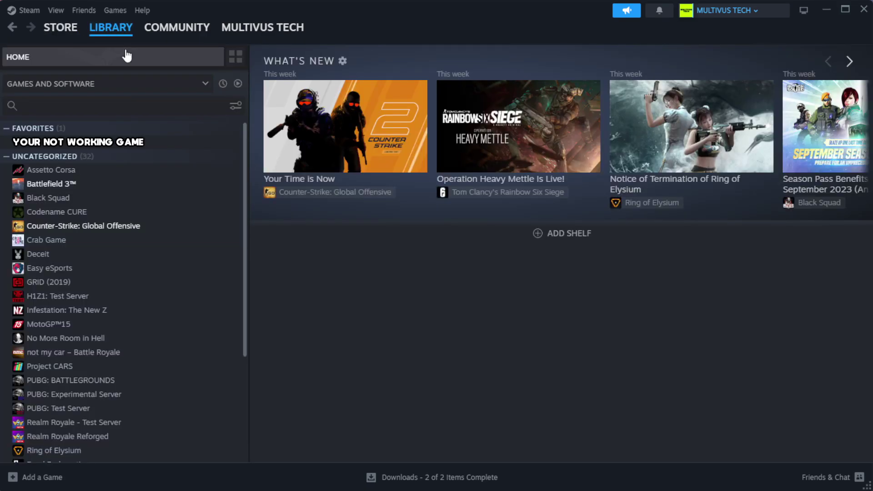
right_click(215, 145)
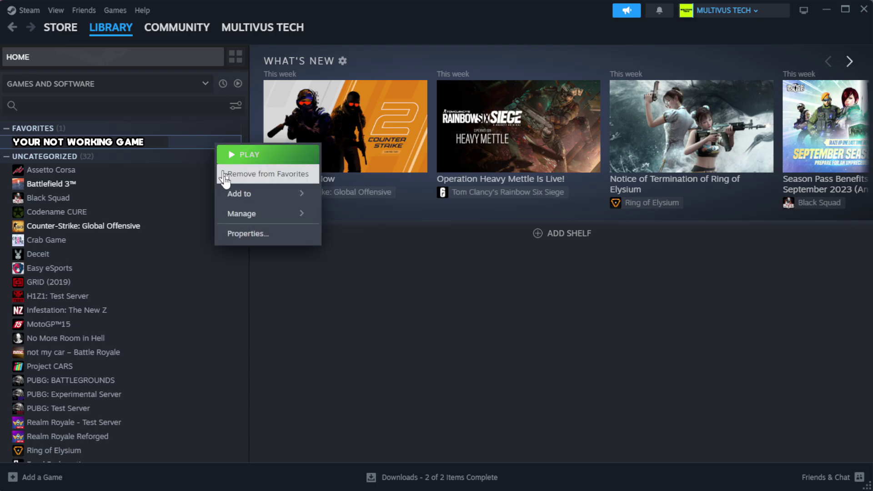
click(276, 235)
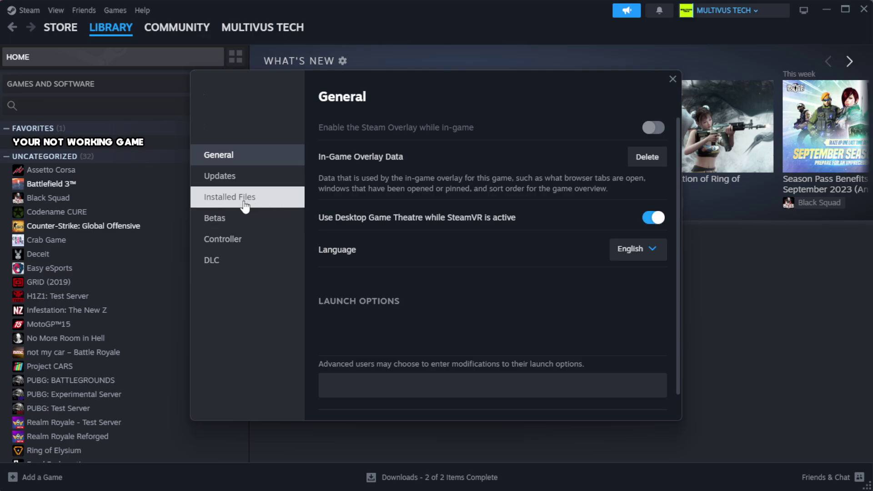
Step: Verify integrity of the game's files from the Installed Files page
click(287, 207)
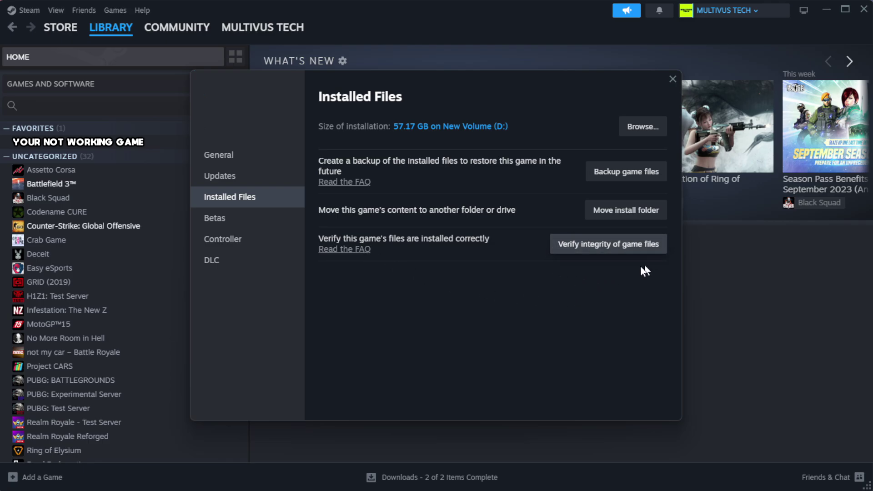
click(613, 245)
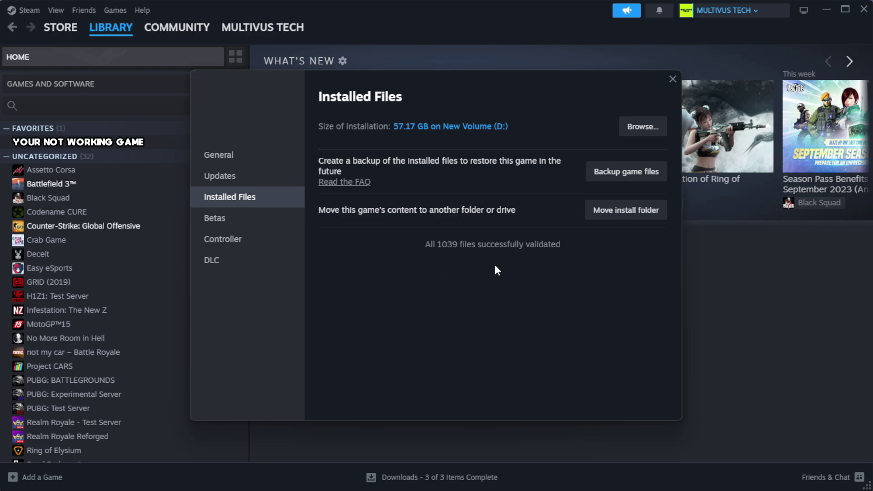
Step: Browse to the install folder and open the YOUR NOT WORKING GAME shortcut's Properties
click(641, 127)
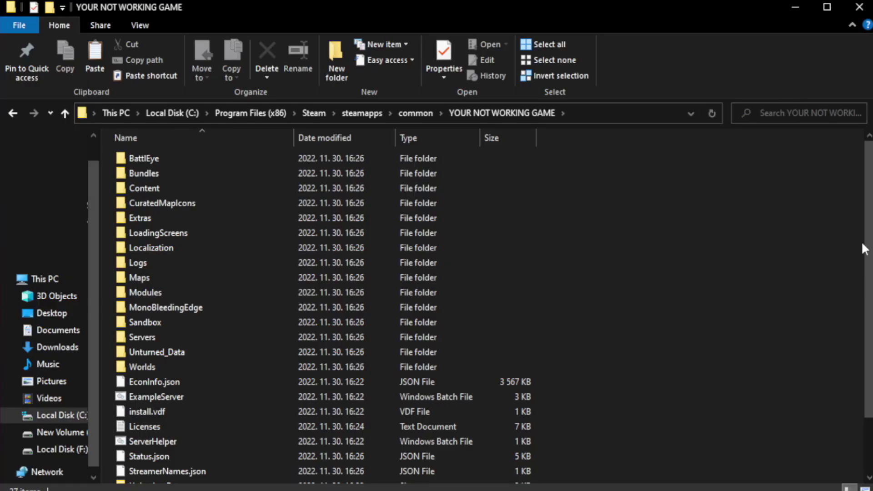
scroll(862, 247, down, 2)
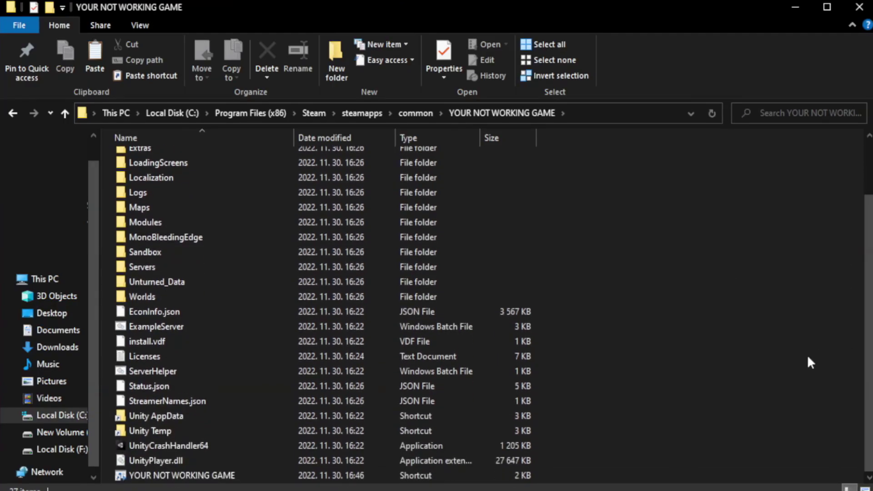
click(341, 477)
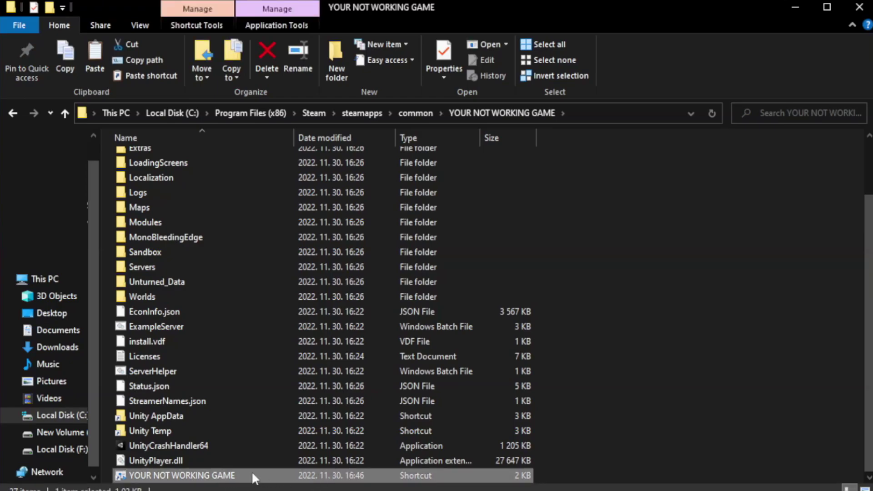
right_click(291, 475)
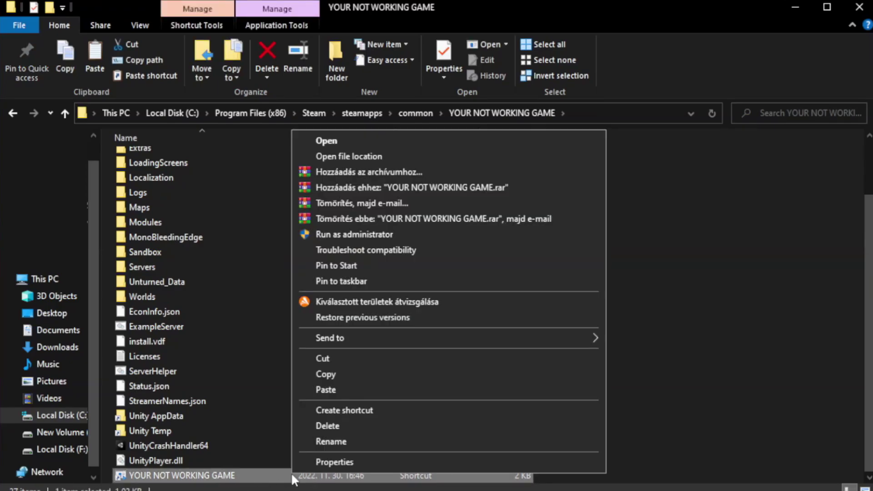
click(446, 464)
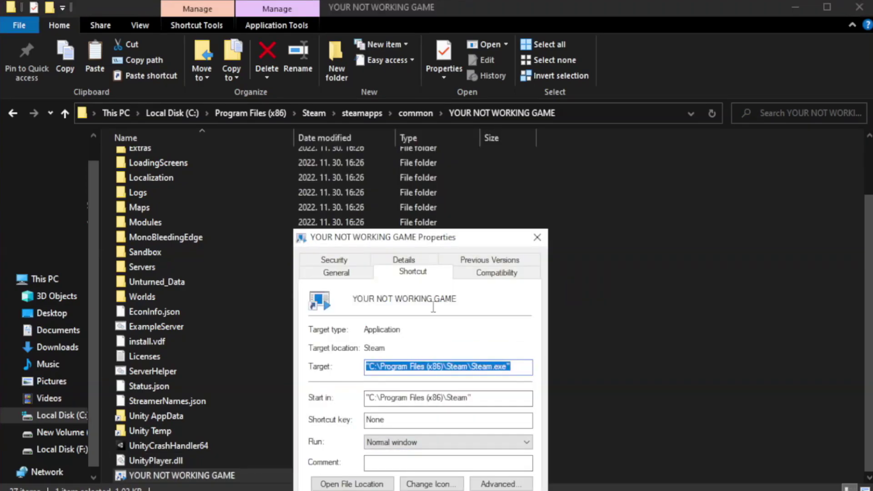
mouse_move(439, 241)
mouse_down()
mouse_move(454, 109)
mouse_move(439, 90)
mouse_up()
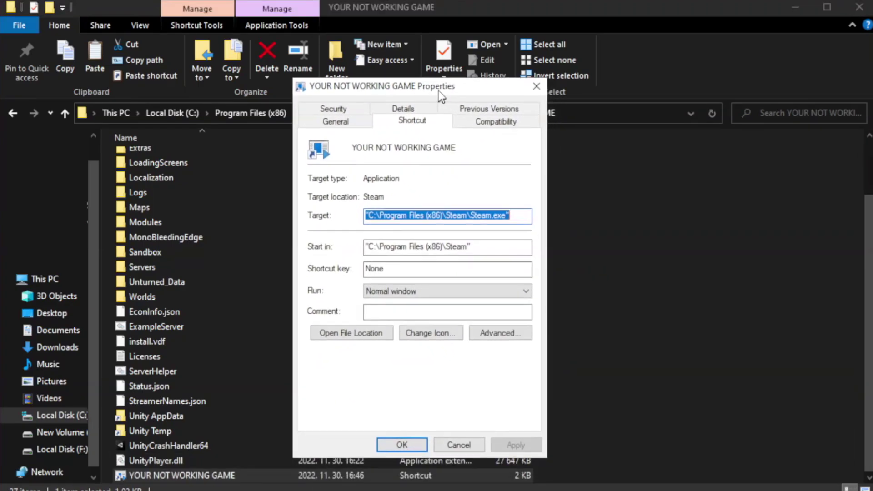
Step: Set Windows 8 compatibility, disable fullscreen optimizations, run as administrator, and save
click(492, 127)
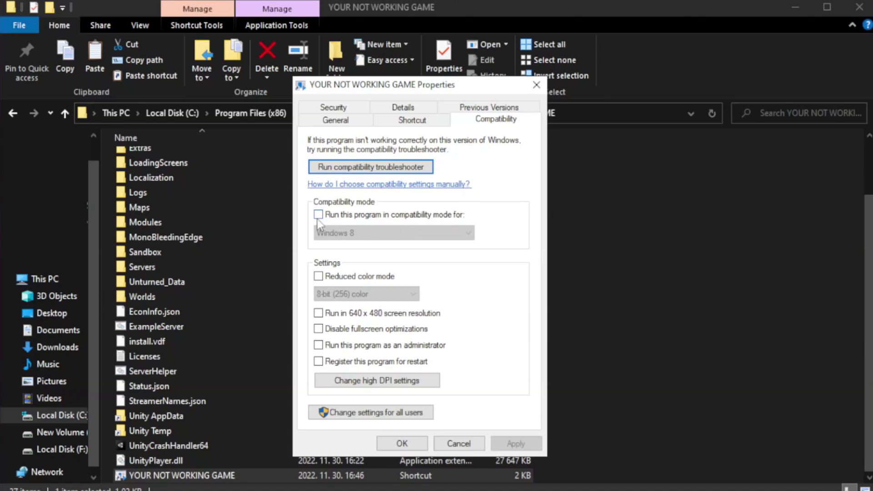
click(346, 217)
click(395, 233)
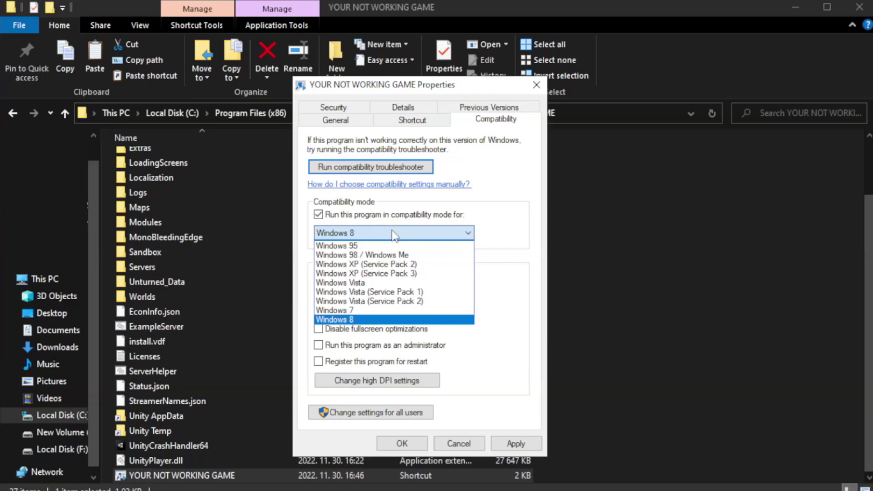
click(370, 319)
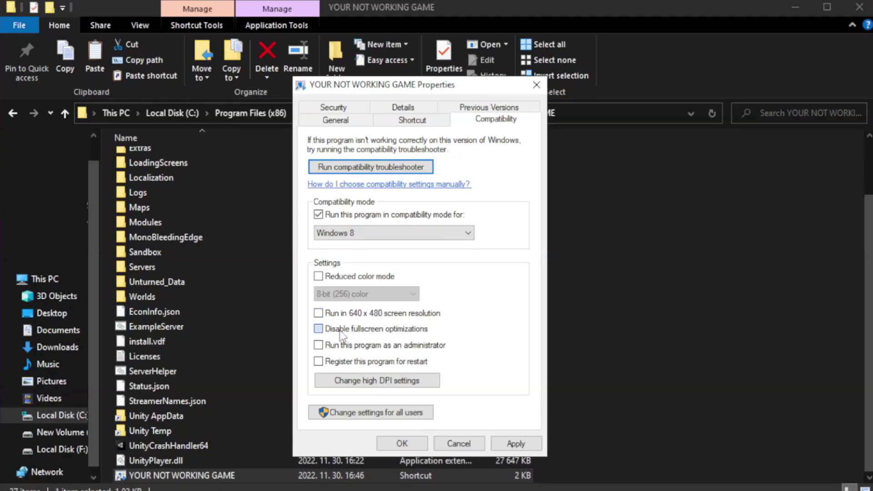
click(341, 333)
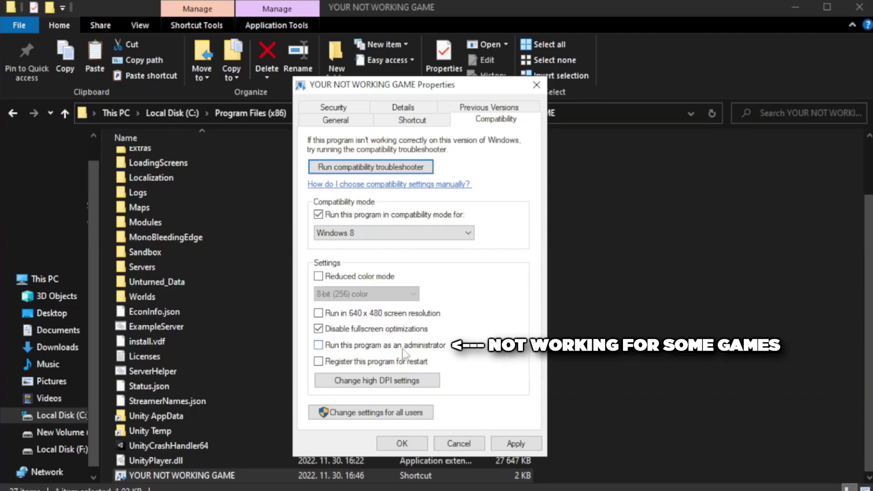
click(343, 351)
click(517, 442)
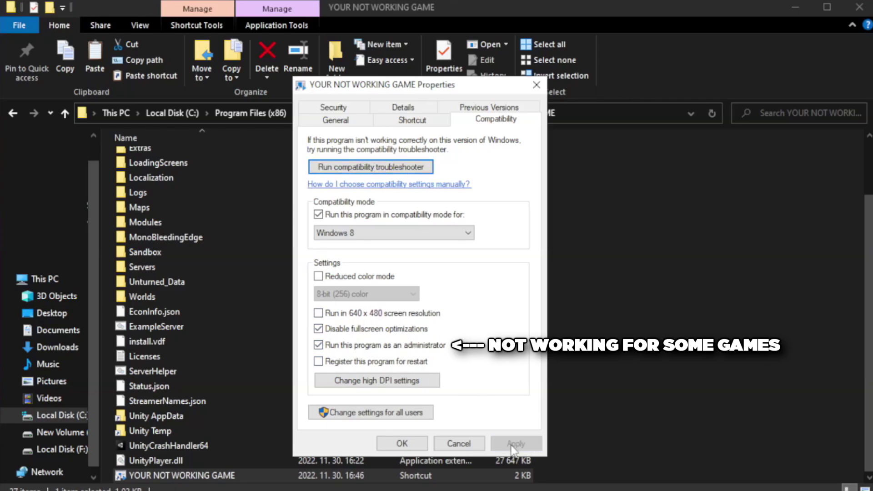
click(401, 444)
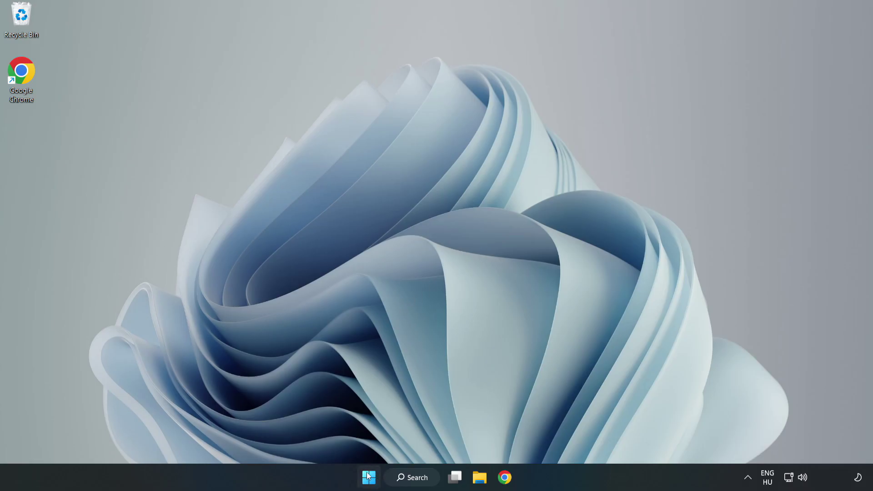
Step: Launch Task Manager from the Start button's Quick Link menu
right_click(369, 479)
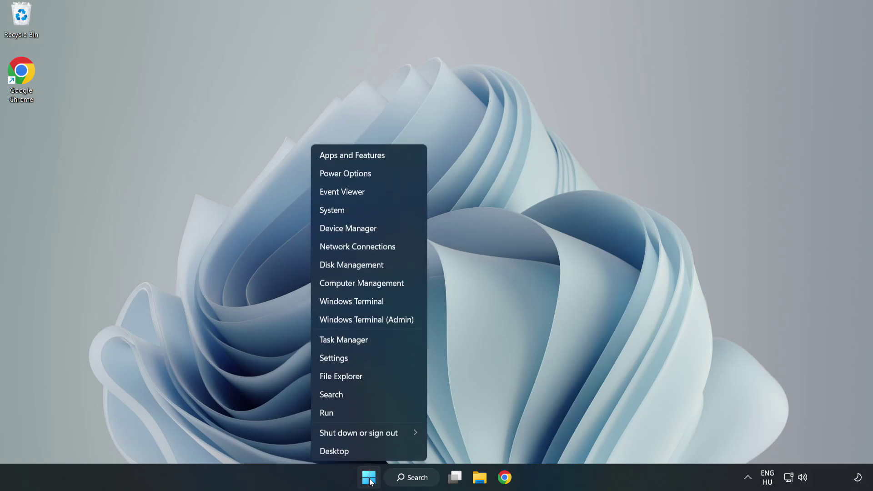
click(367, 339)
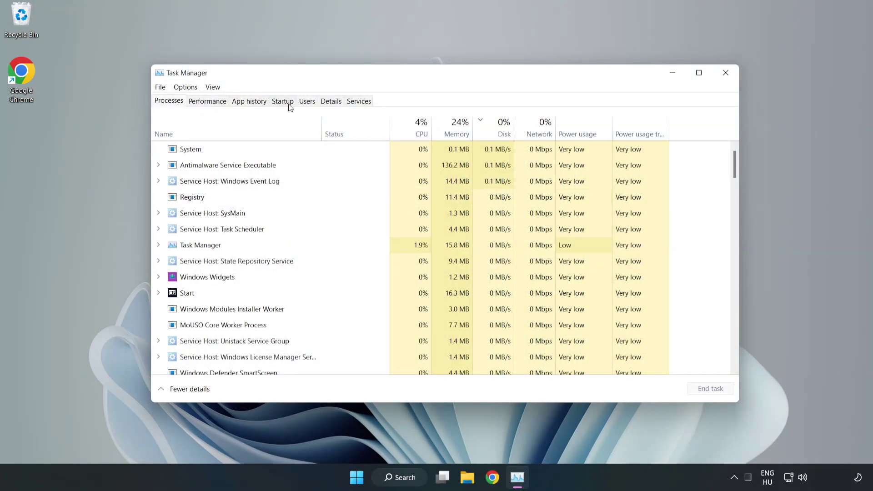
Step: Disable Cortana, Microsoft Edge, Microsoft Teams and Phone Link in Startup apps, then close Task Manager
click(284, 102)
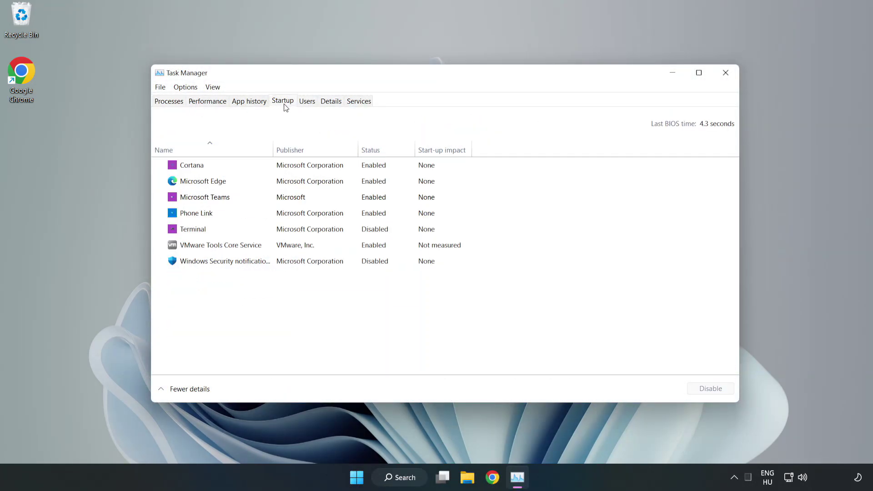
click(302, 171)
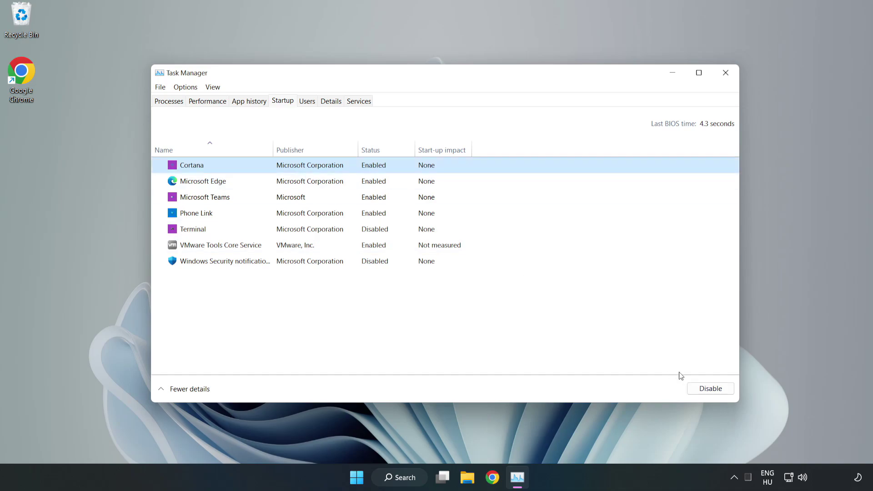
click(706, 388)
click(379, 181)
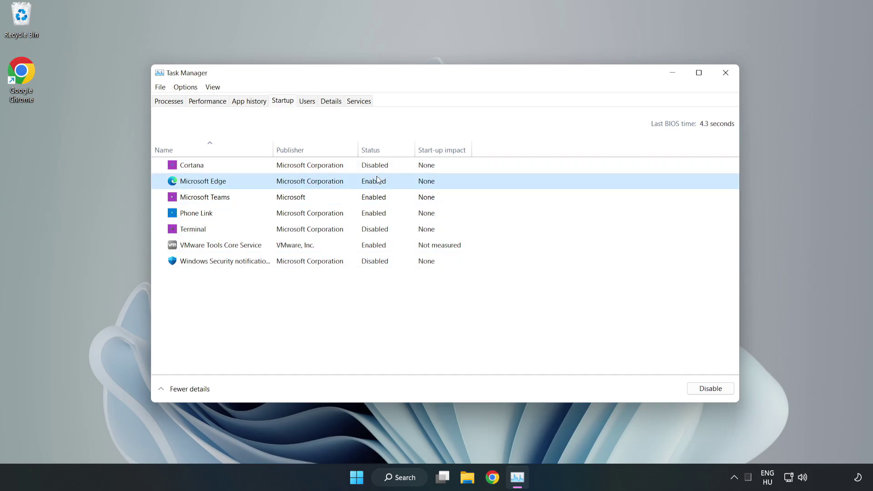
click(705, 388)
click(301, 199)
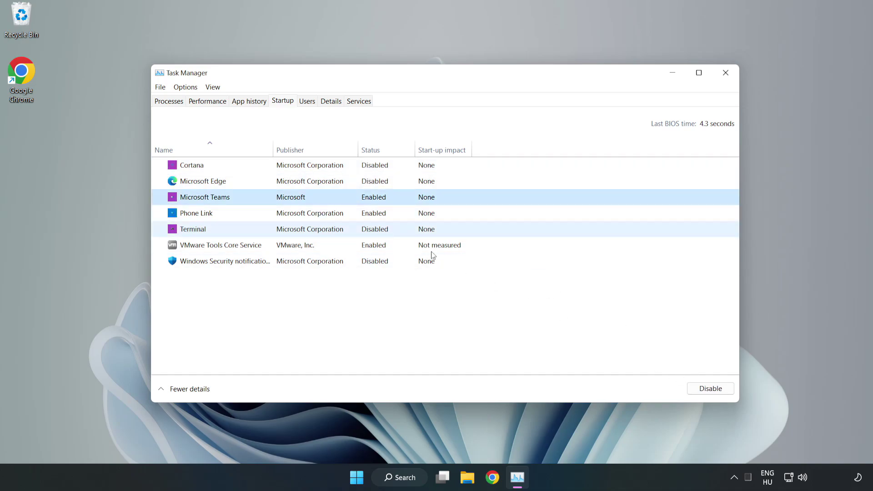
click(705, 388)
click(290, 214)
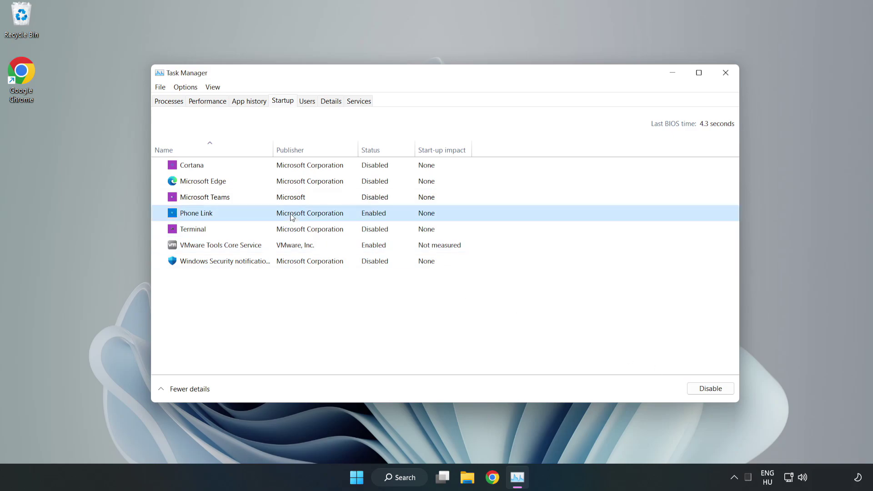
click(705, 389)
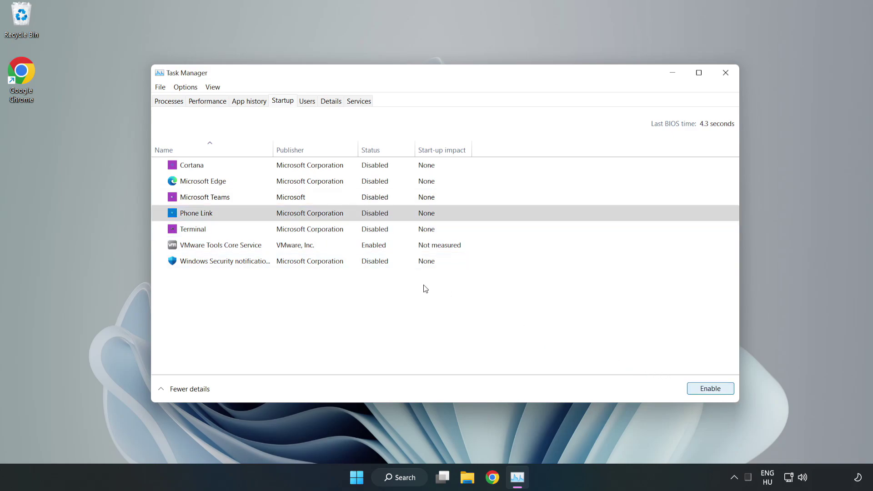
click(726, 75)
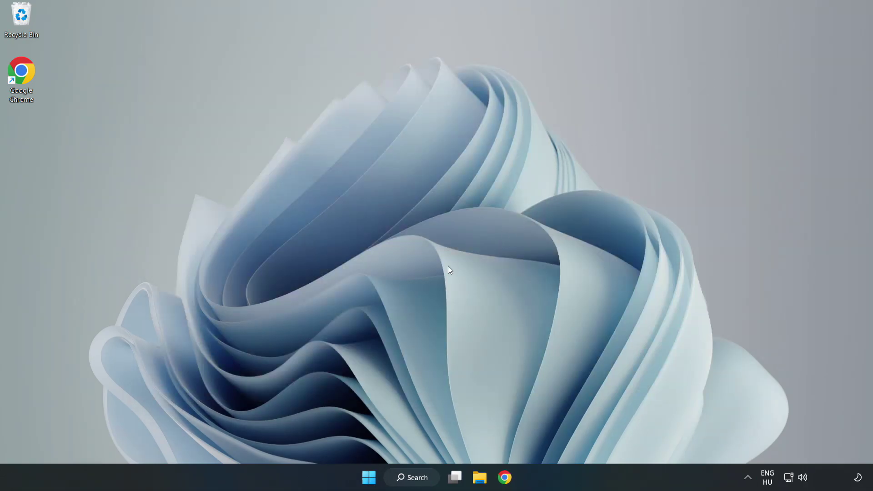
Step: Back in Chrome, download the DirectX End-User Runtime web installer dxwebsetup.exe
click(503, 477)
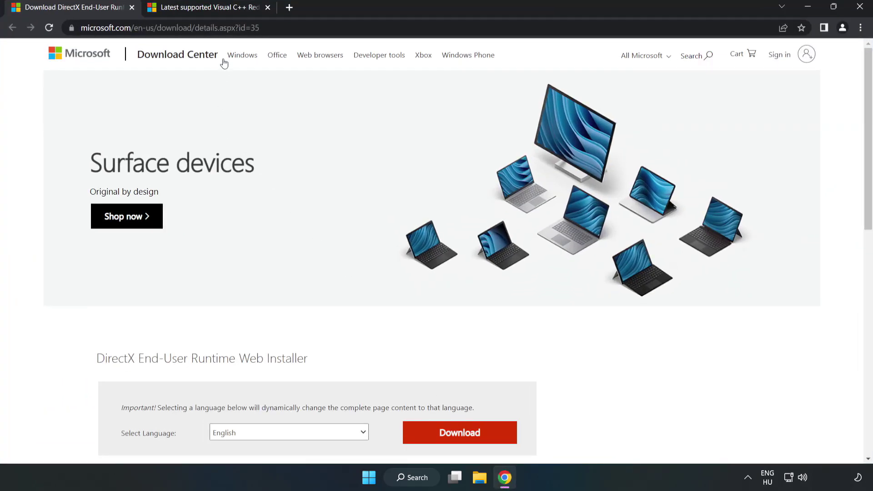
key(ctrl+l)
key(End)
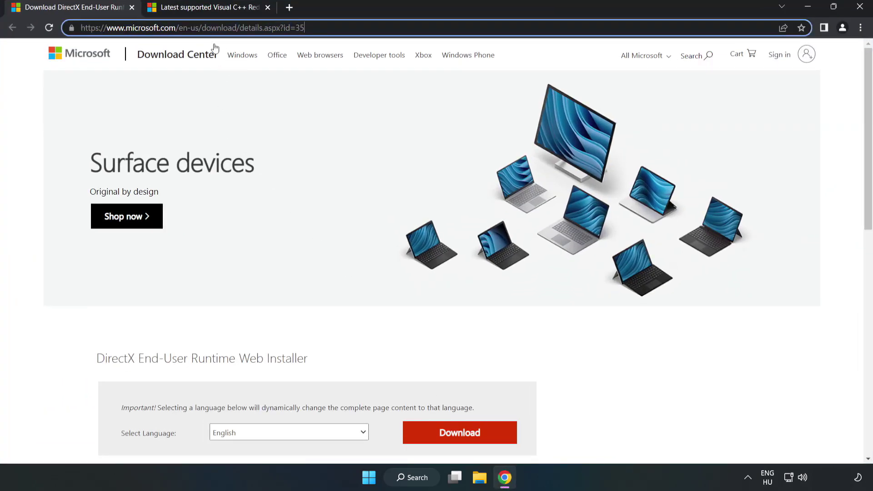
click(36, 104)
scroll(36, 104, down, 2)
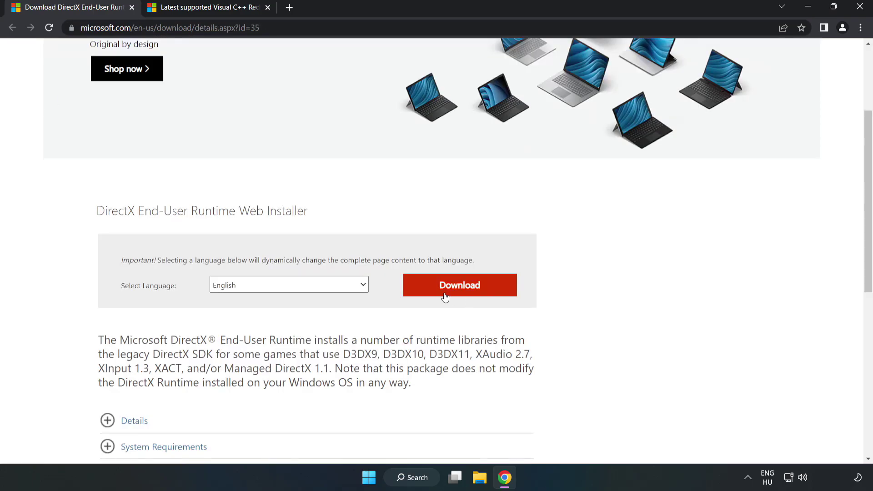
click(463, 292)
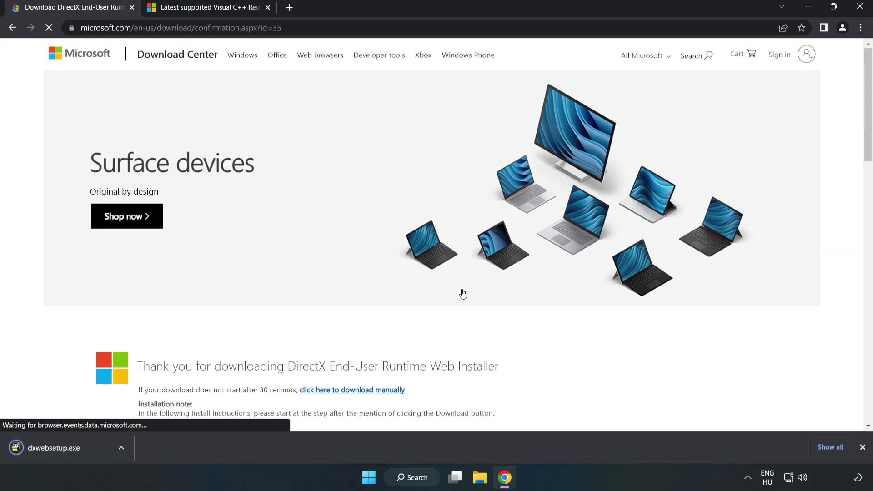
Step: Run dxwebsetup.exe, accept the license, skip the Bing Bar offer and finish DirectX setup
click(64, 447)
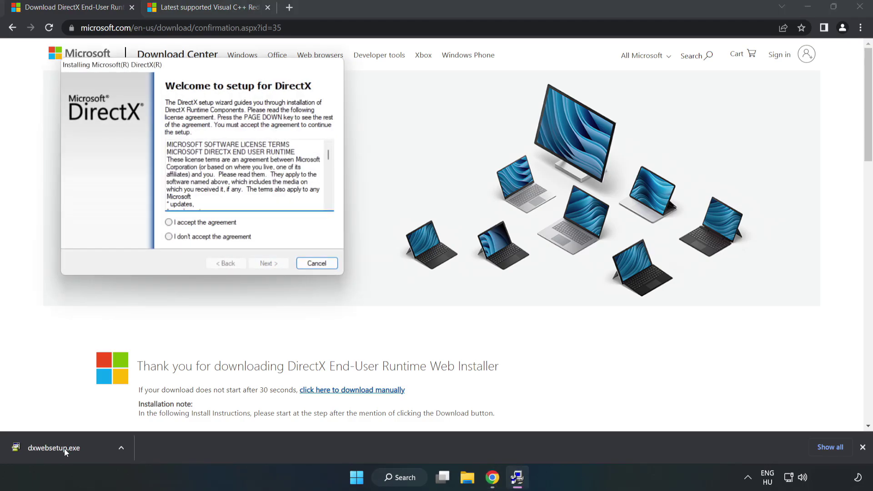
drag(198, 70, 425, 147)
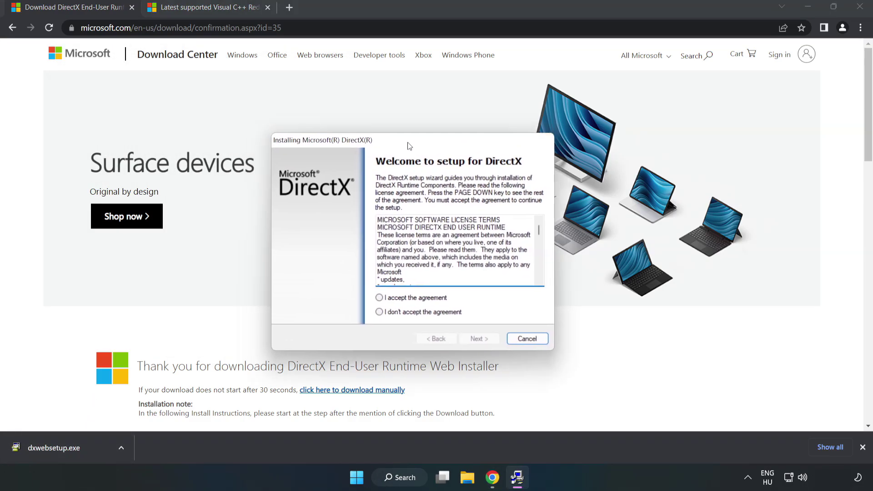
drag(556, 234, 547, 277)
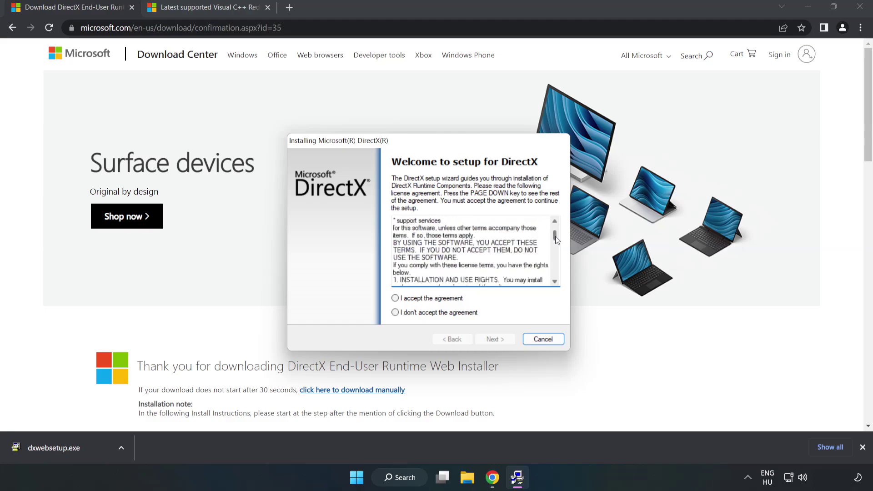
click(402, 301)
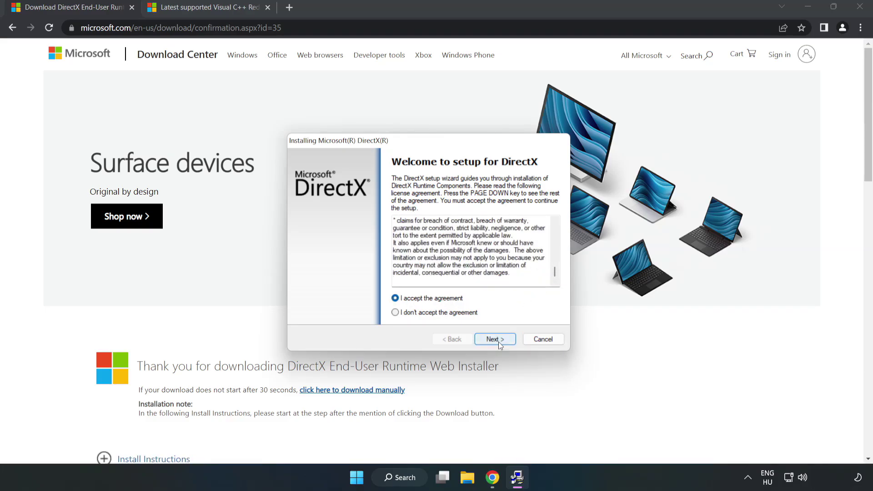
click(498, 341)
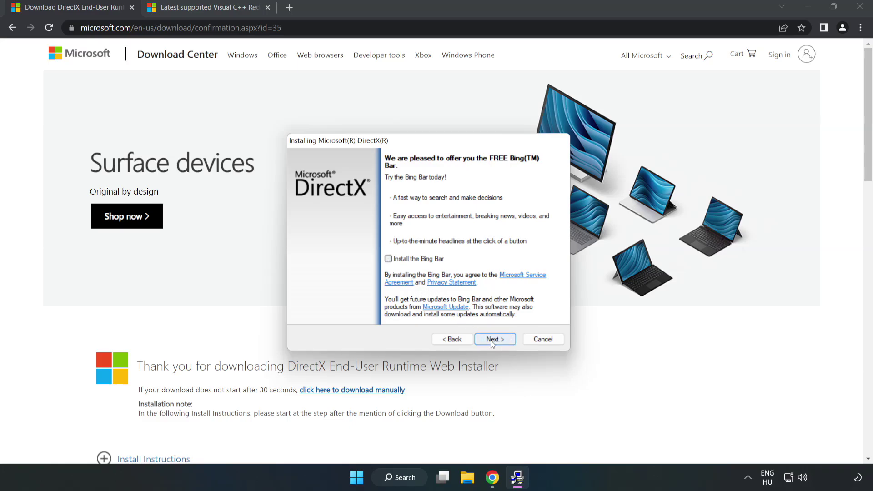
click(501, 340)
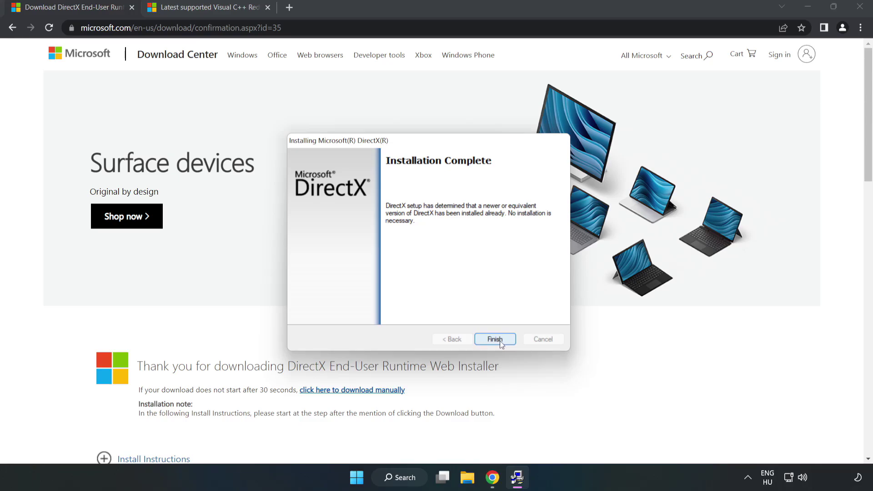
click(495, 339)
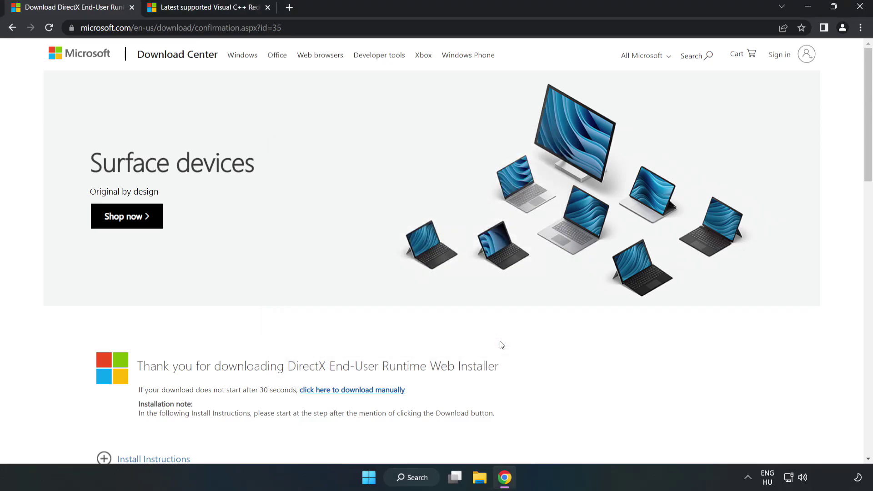
Step: On the Visual C++ Redistributable page, download the ARM64, x86 and x64 vc_redist installers
click(132, 10)
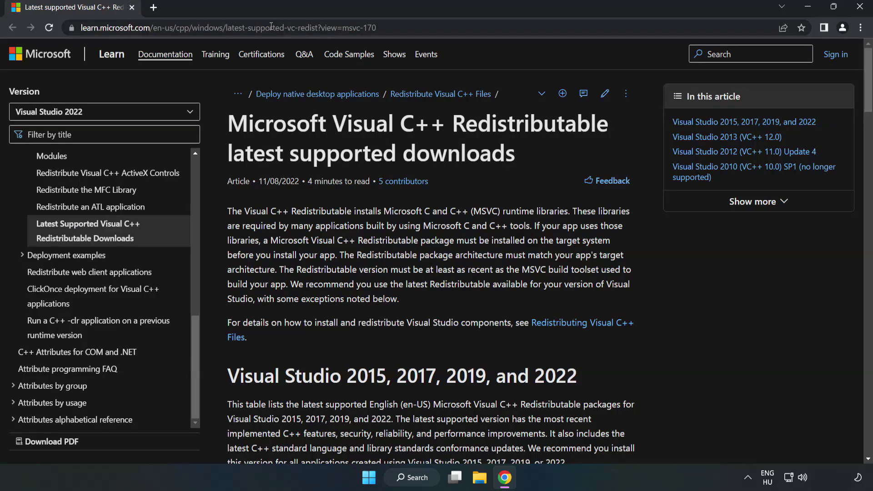
click(397, 28)
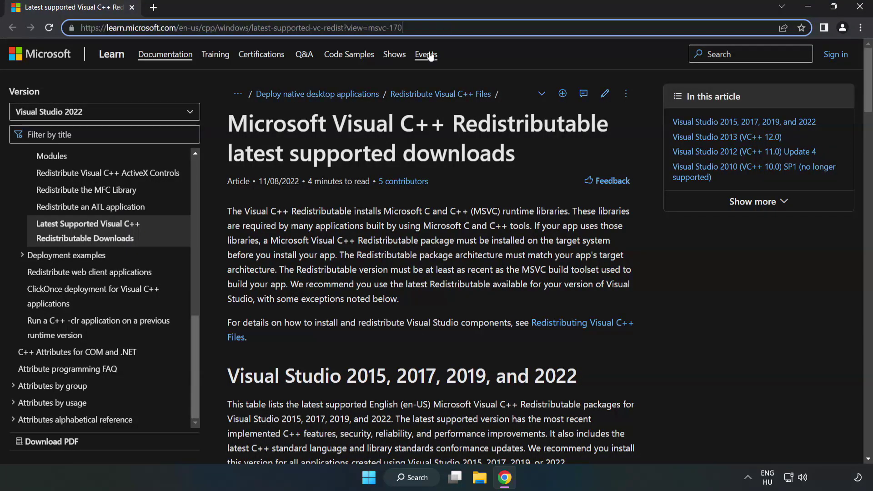
click(349, 163)
scroll(348, 164, down, 3)
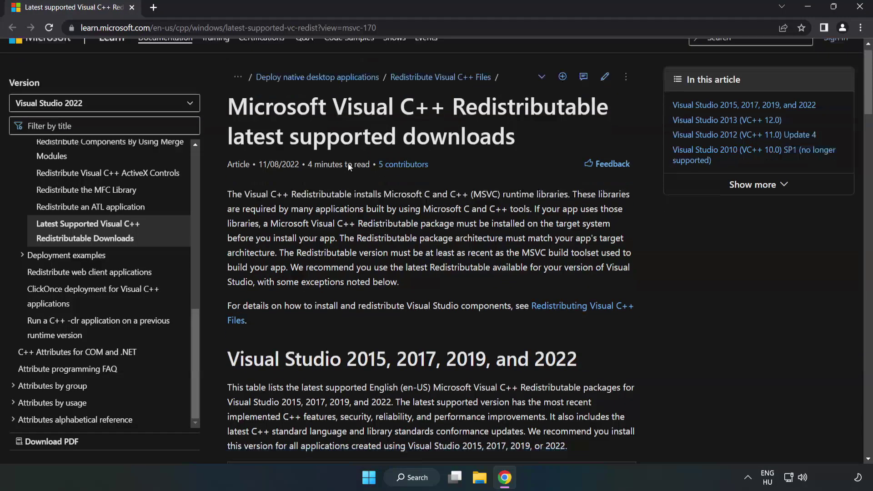
scroll(347, 166, down, 2)
scroll(344, 174, down, 1)
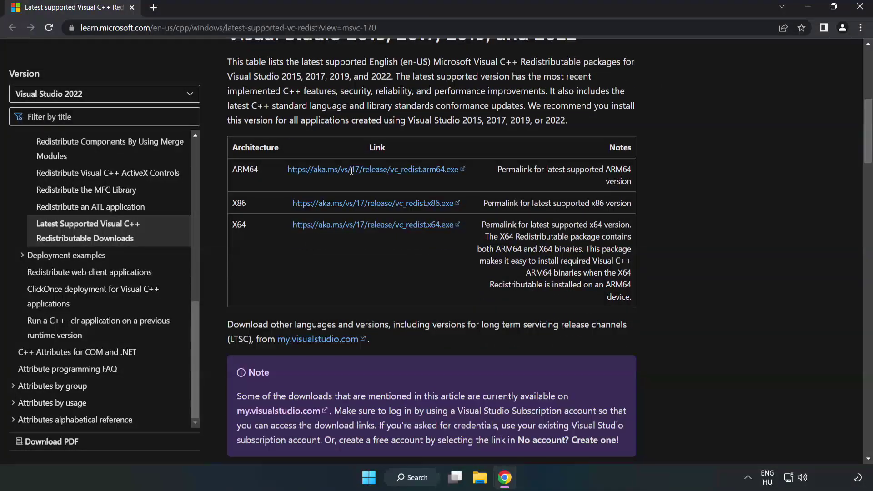
scroll(343, 178, up, 1)
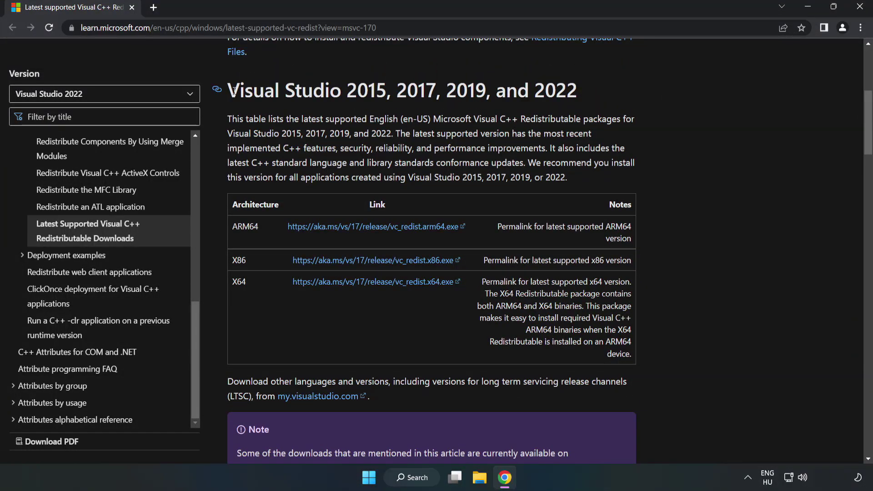
drag(227, 90, 577, 92)
click(540, 117)
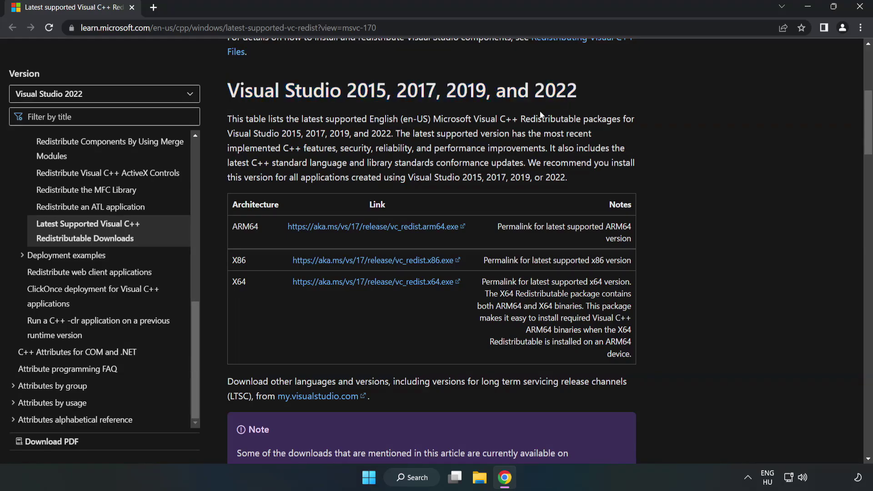
click(357, 226)
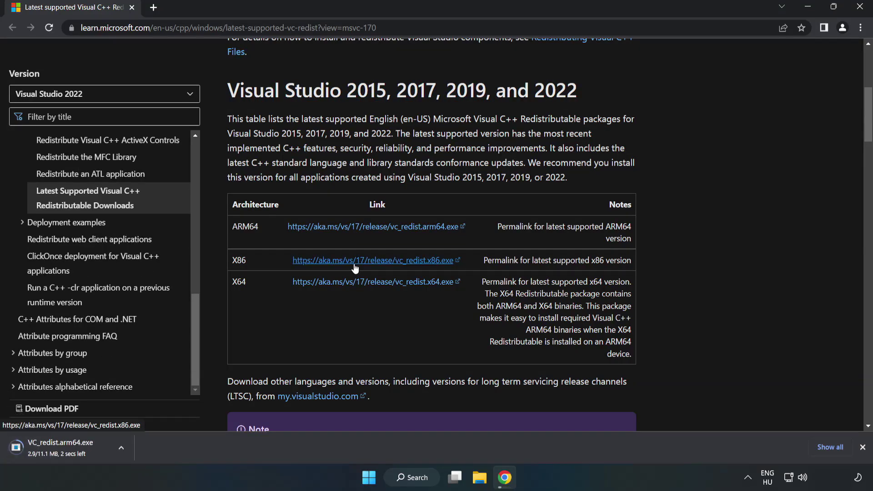
click(354, 265)
click(365, 282)
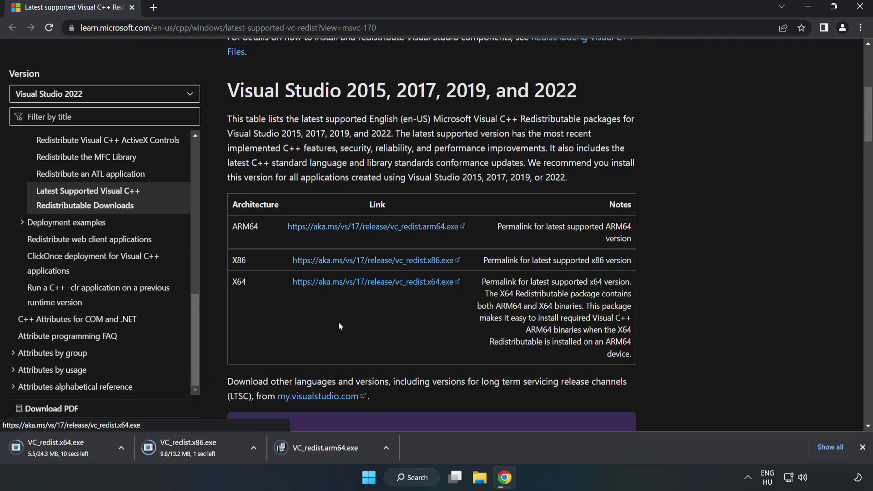
Step: Try installing VC_redist.arm64.exe and dismiss its unsupported-processor failure
click(332, 449)
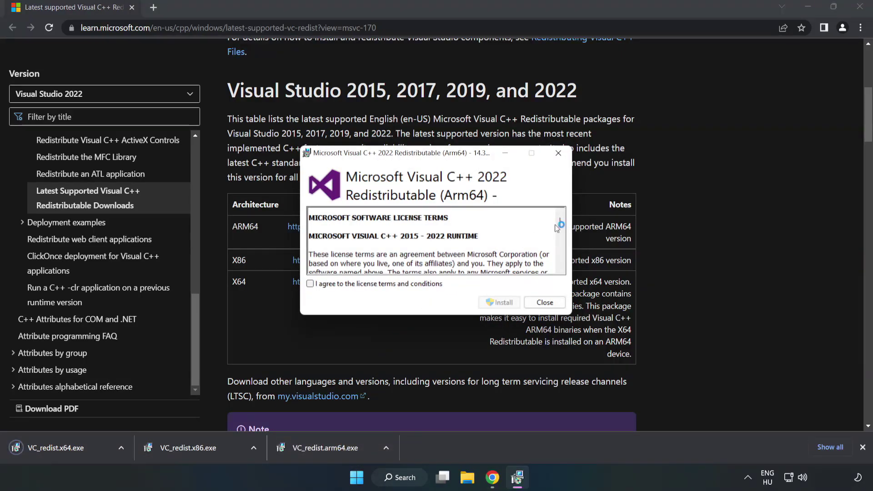
drag(560, 223, 560, 266)
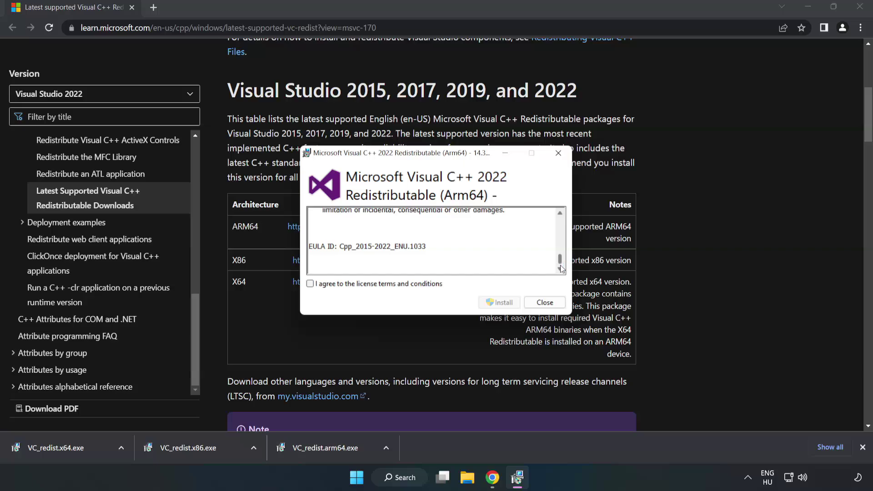
click(310, 284)
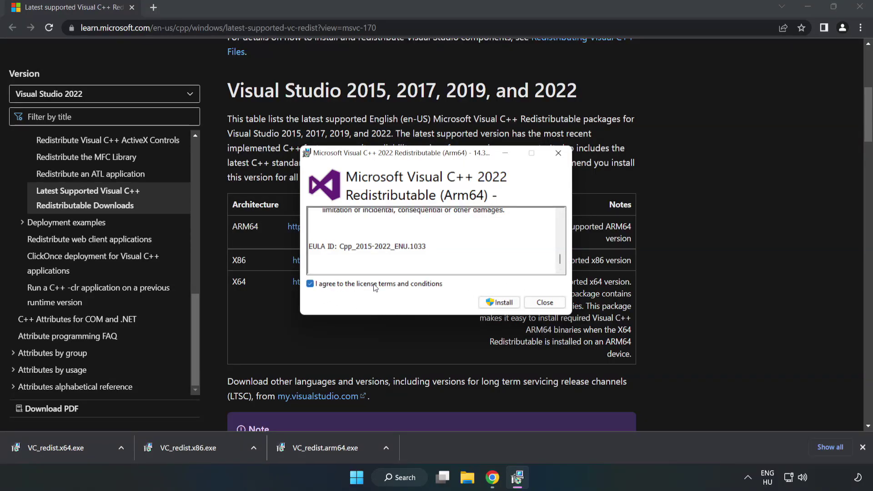
click(500, 302)
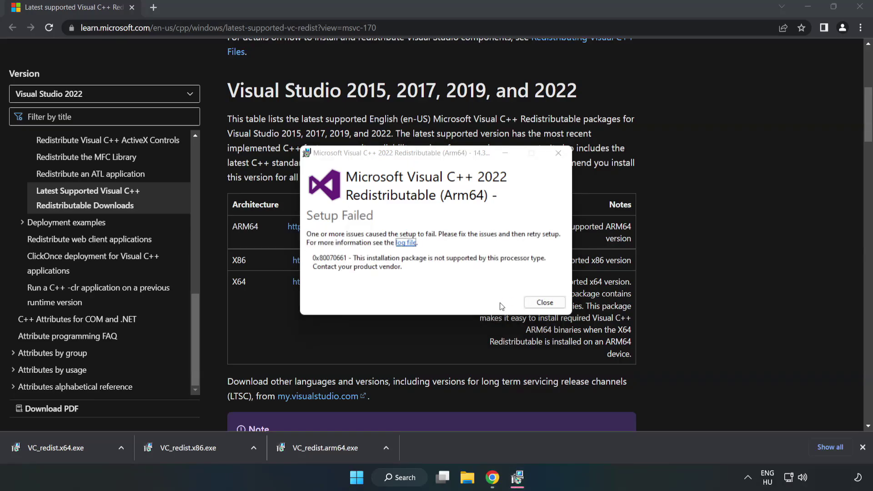
click(544, 302)
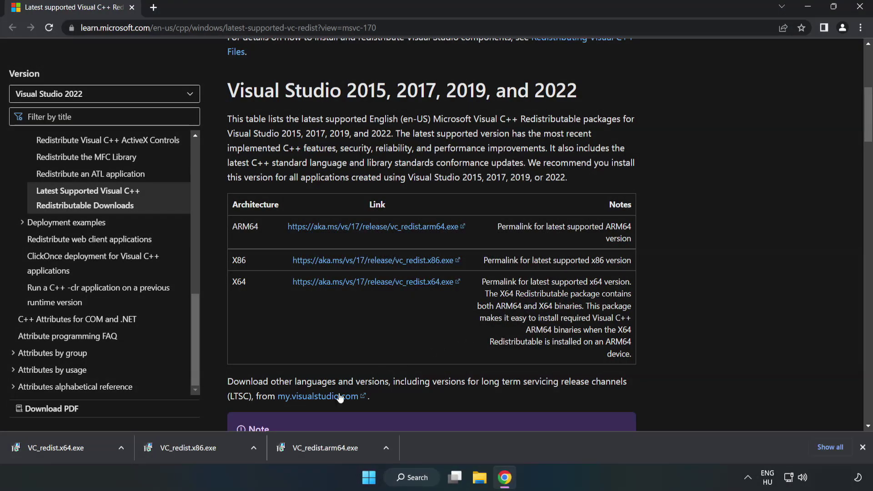
Step: Install Visual C++ 2015-2022 x86 runtime 14.34.31931 from VC_redist.x86.exe, accepting the license
click(193, 445)
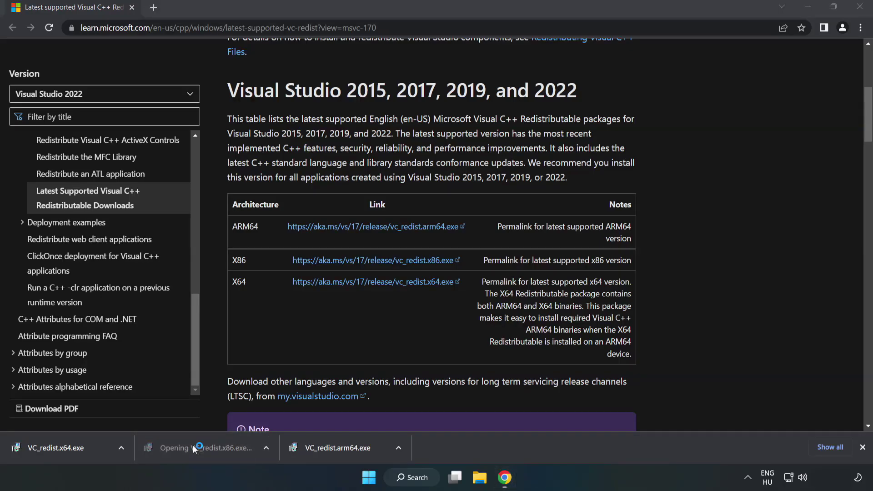
drag(557, 223, 559, 271)
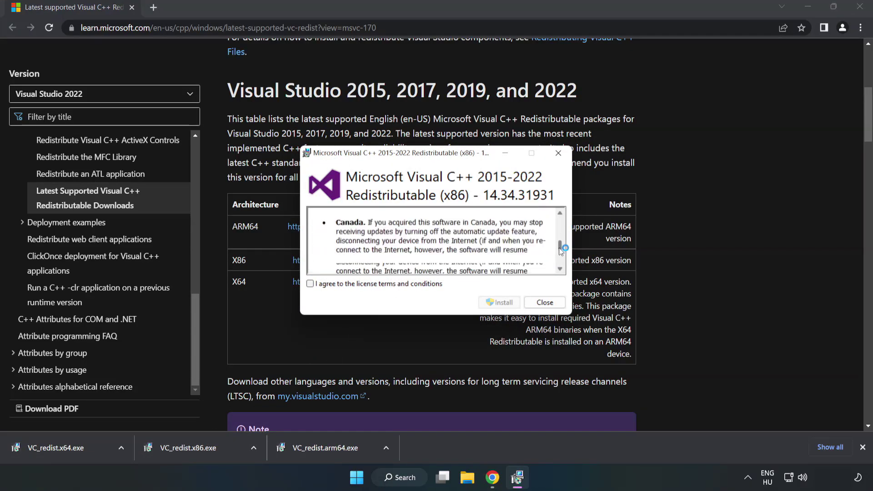
click(311, 284)
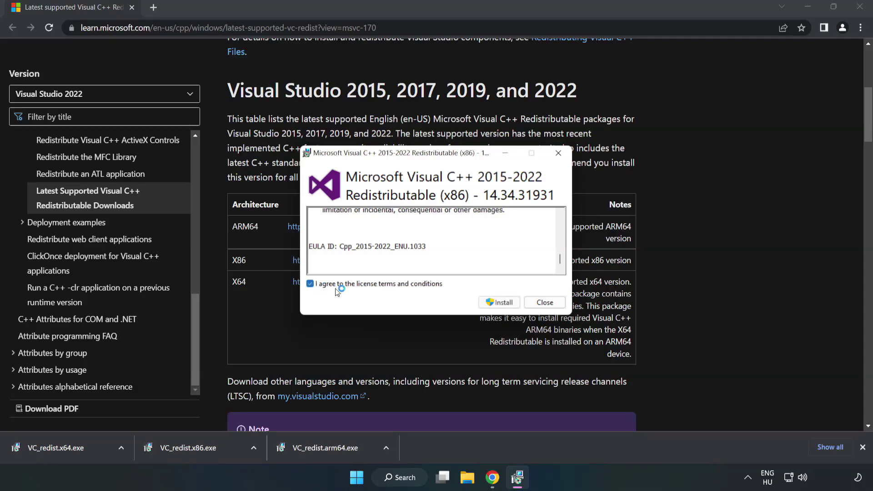
click(494, 303)
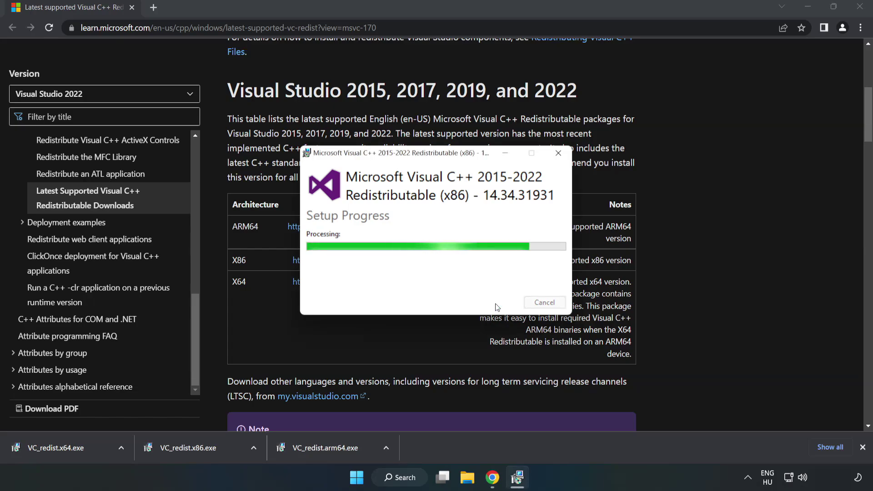
click(544, 303)
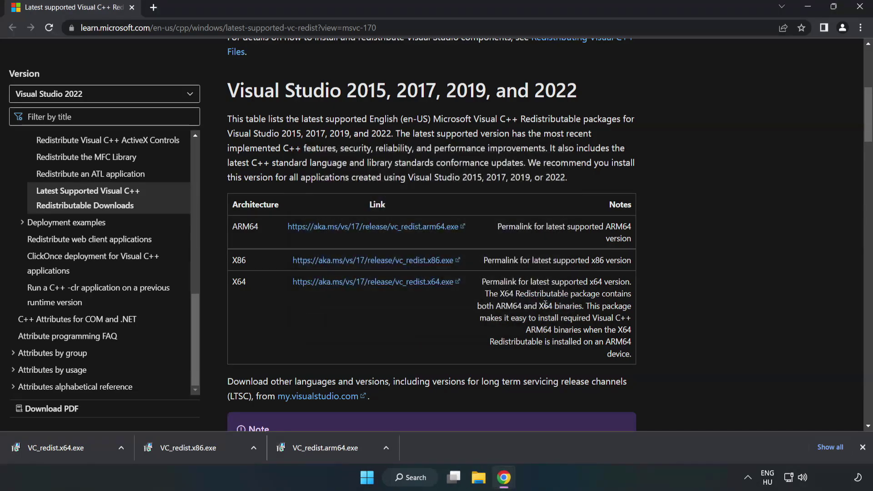
Step: Install the x64 Visual C++ 2015-2022 runtime from VC_redist.x64.exe, accepting the license
click(47, 445)
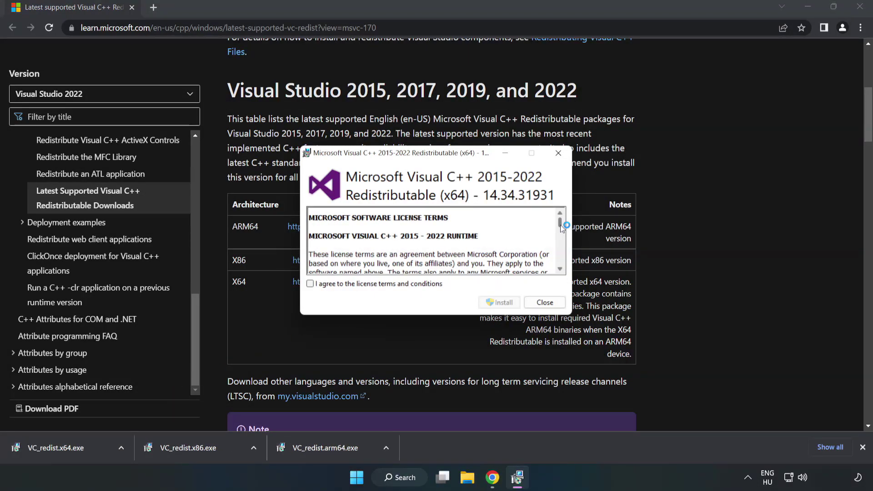
drag(560, 224, 561, 266)
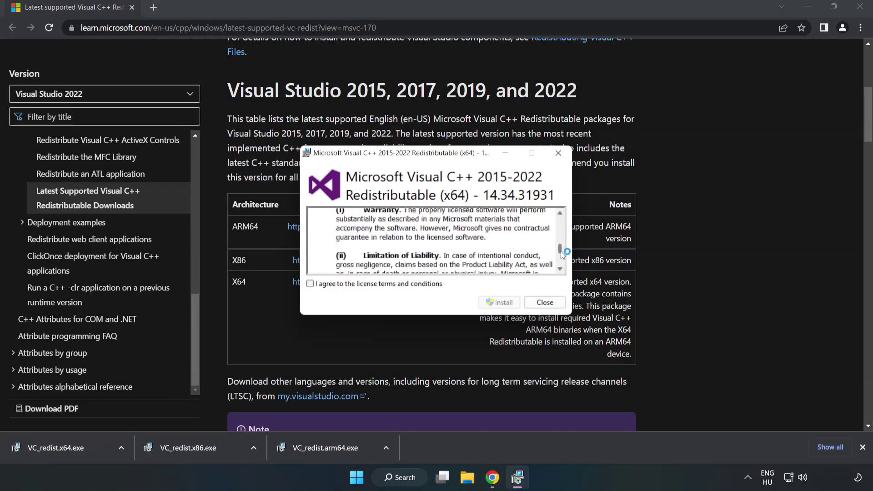
click(310, 283)
click(499, 302)
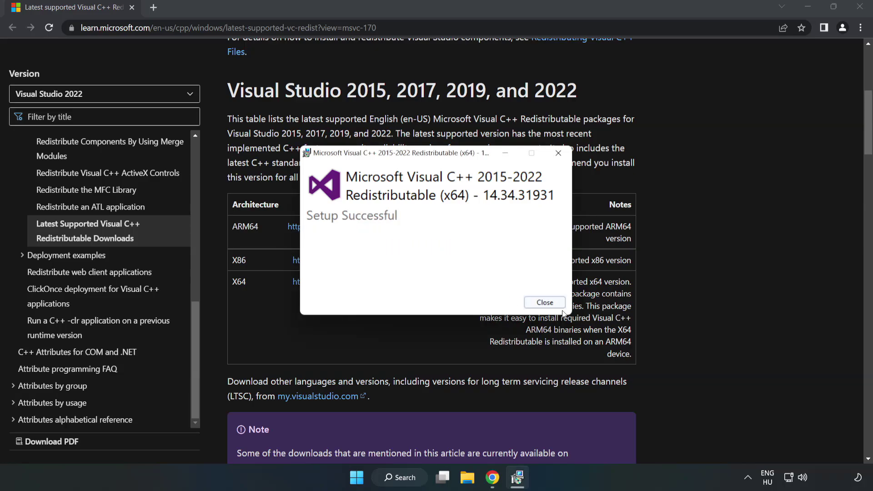
click(550, 309)
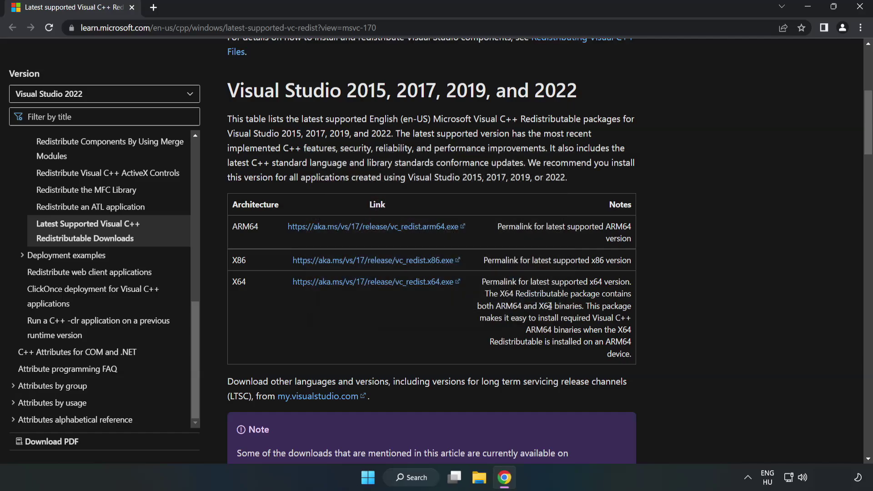
Step: Close Chrome and run Command Prompt as administrator from a Windows search for cmd
click(861, 12)
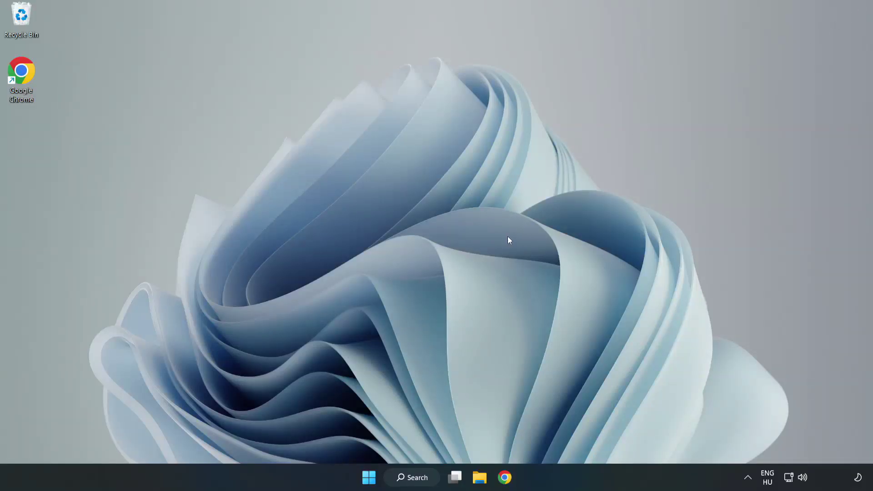
click(421, 478)
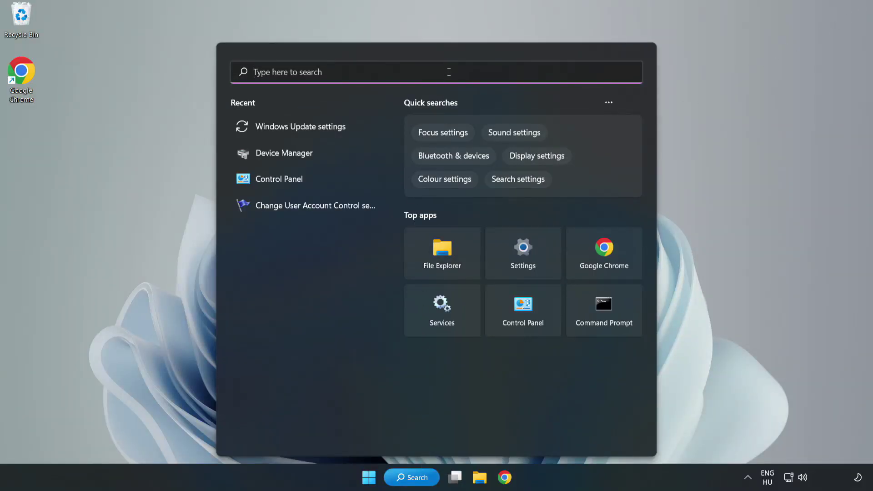
text(cmd)
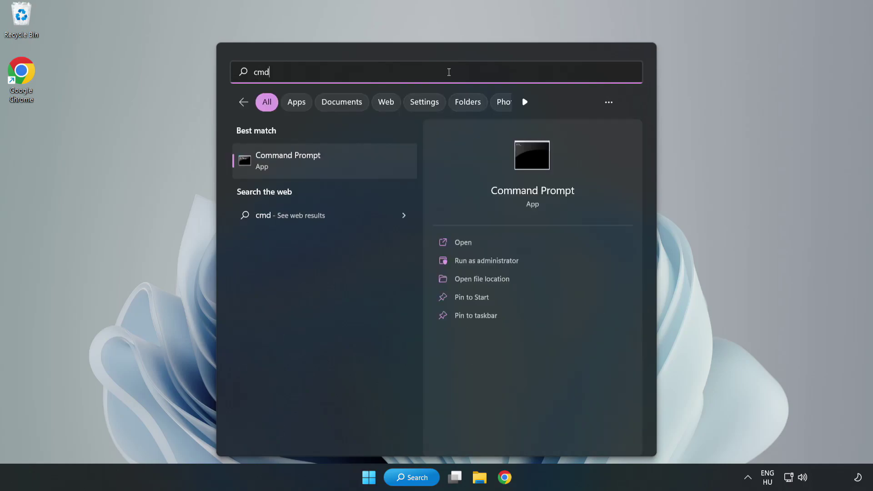
click(343, 165)
right_click(343, 165)
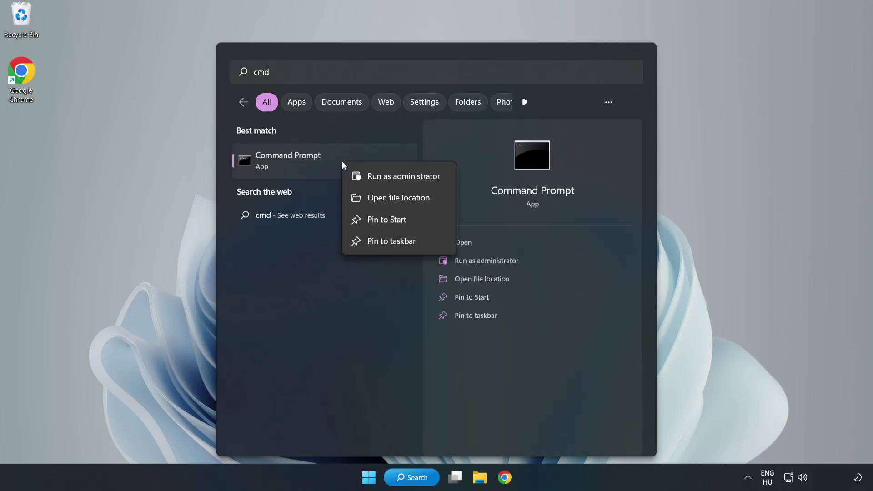
click(377, 177)
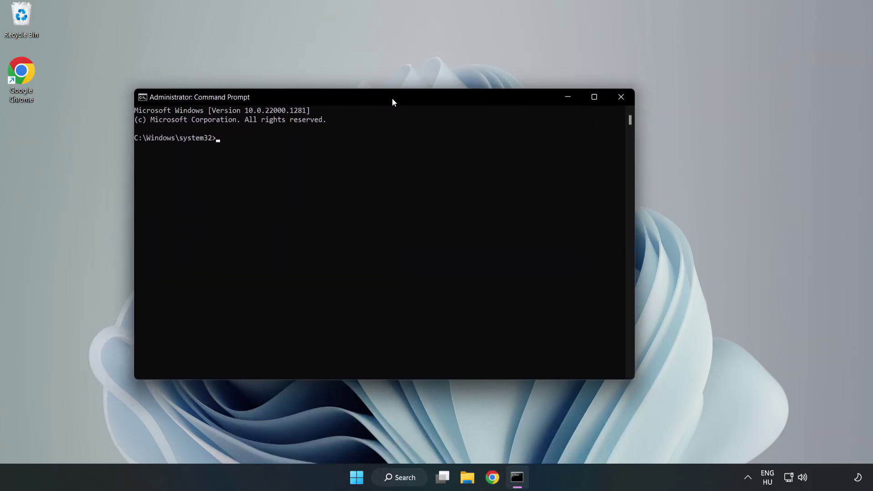
Step: Run sfc /scannow in the admin Command Prompt until it finishes with no integrity violations
drag(347, 99, 444, 102)
text(sfc /sca)
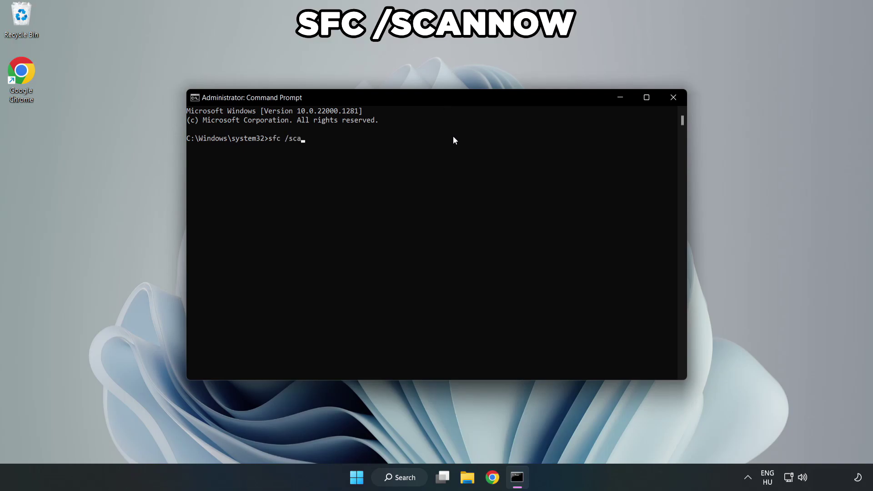
text(nn)
text(ow)
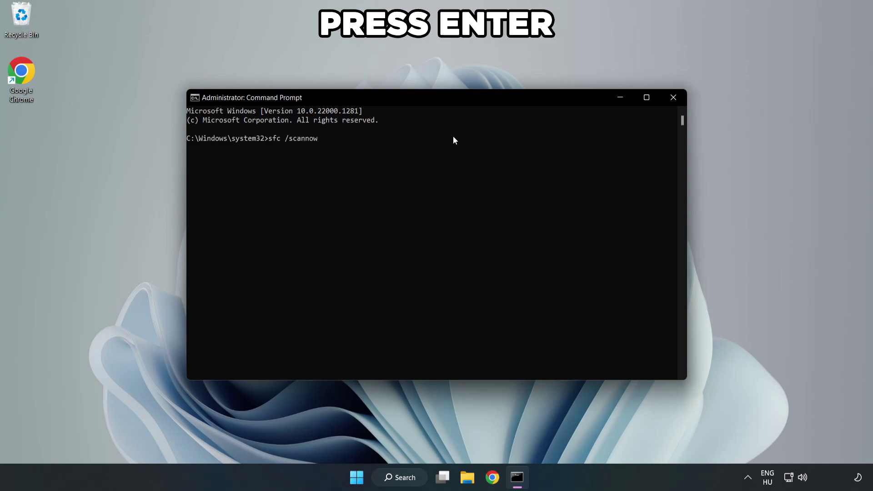
key(Return)
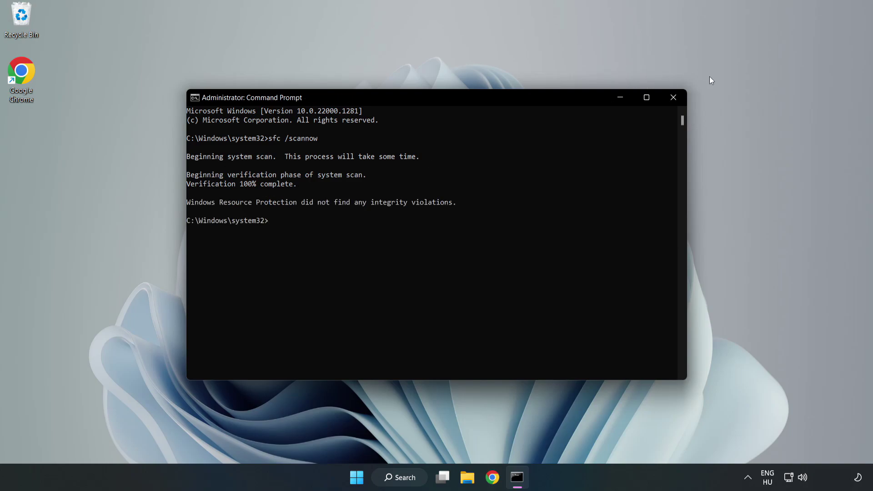
Step: Close Command Prompt and bring up the Start menu's power options showing Restart
click(672, 101)
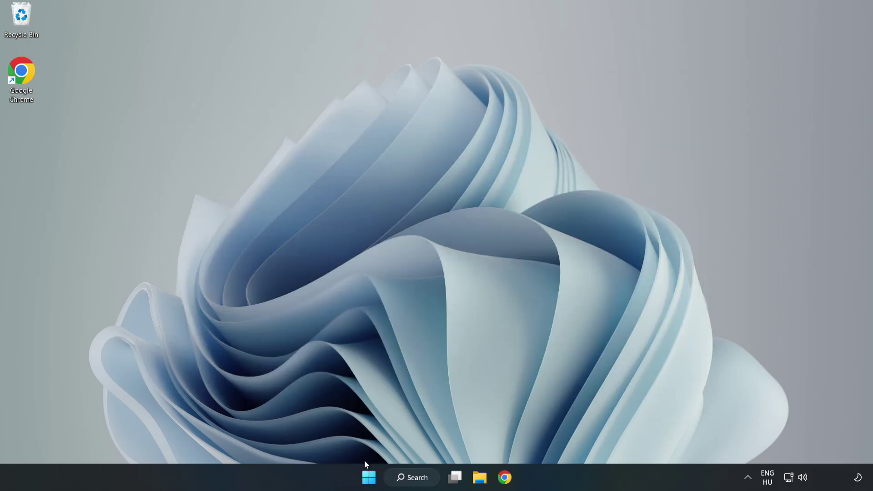
click(368, 477)
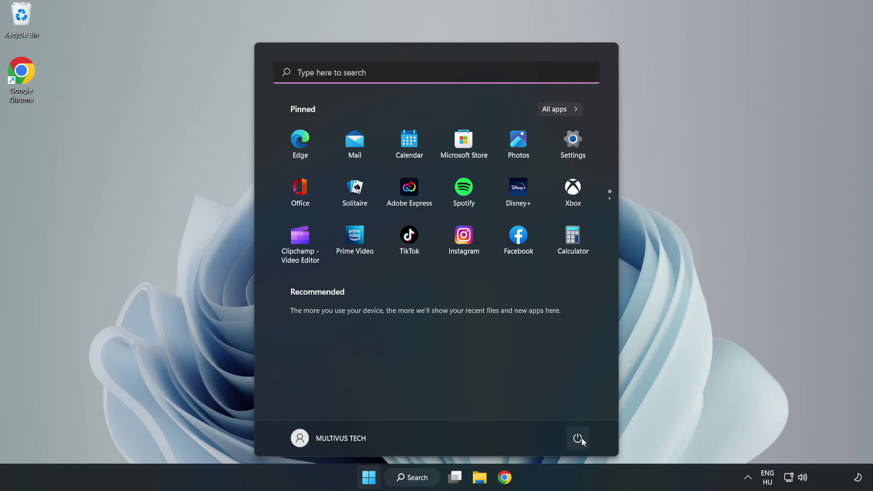
click(578, 439)
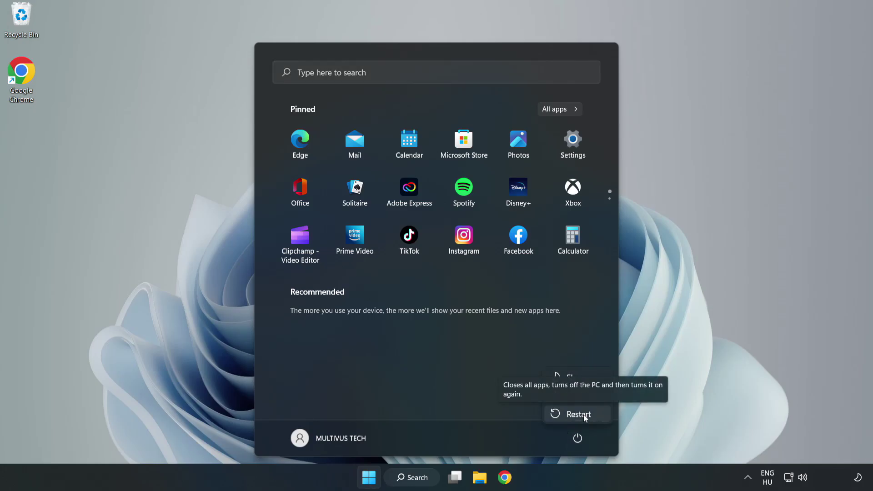